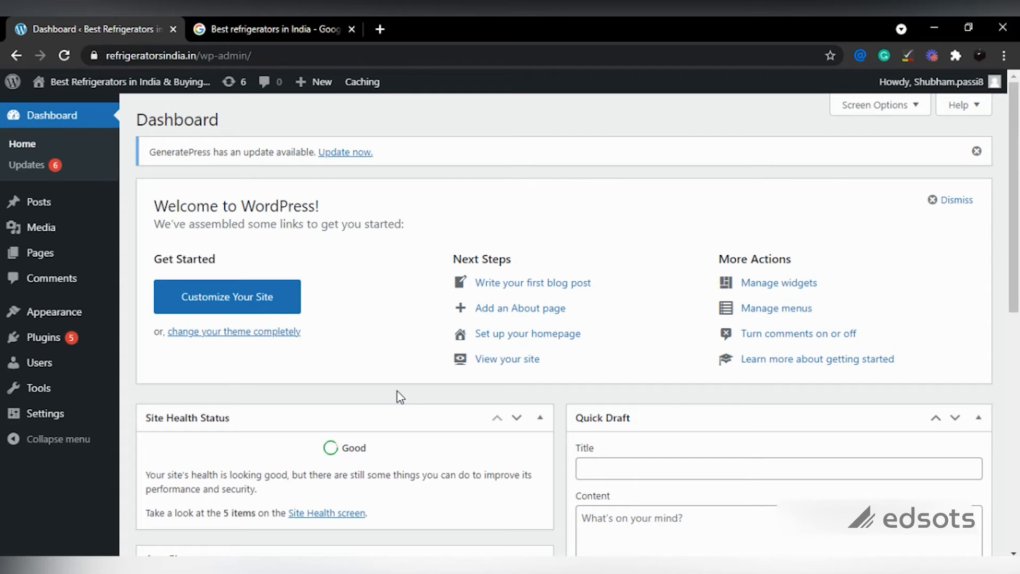
Step: Open Appearance > Widgets in a new tab, then bring up the live site's homepage
mouse_move(78, 318)
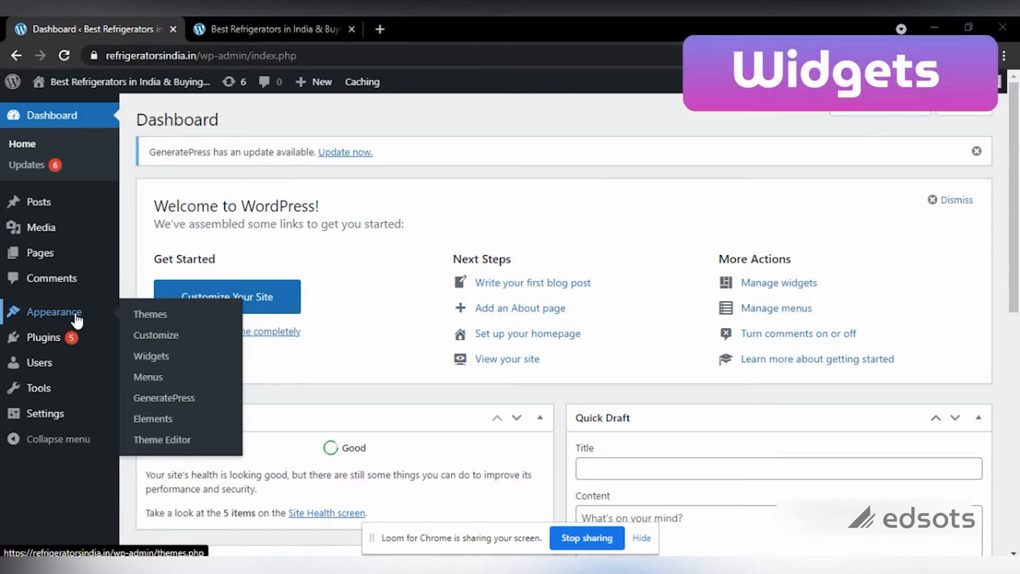
middle_click(154, 364)
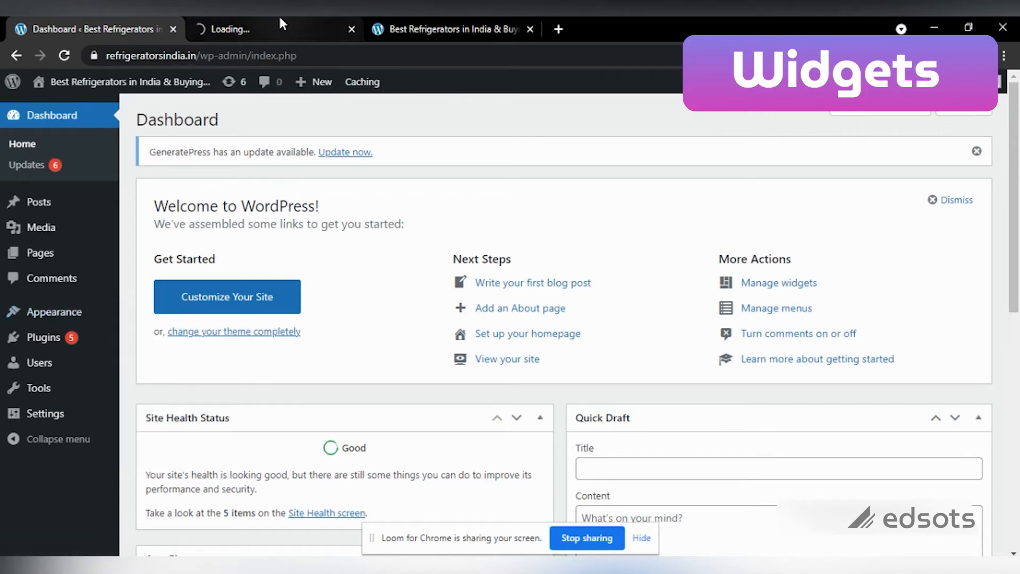
left_click(260, 21)
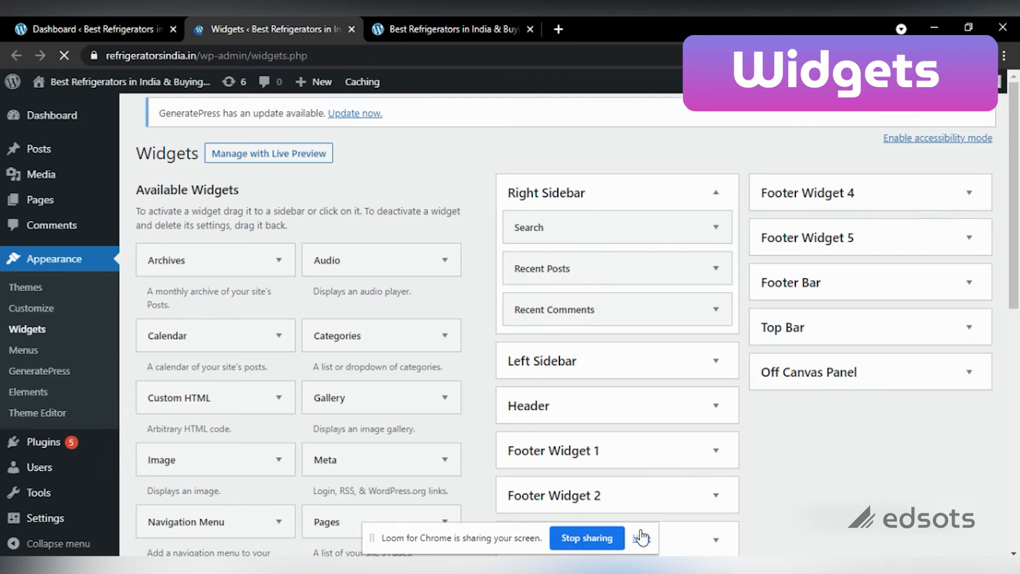
left_click(642, 538)
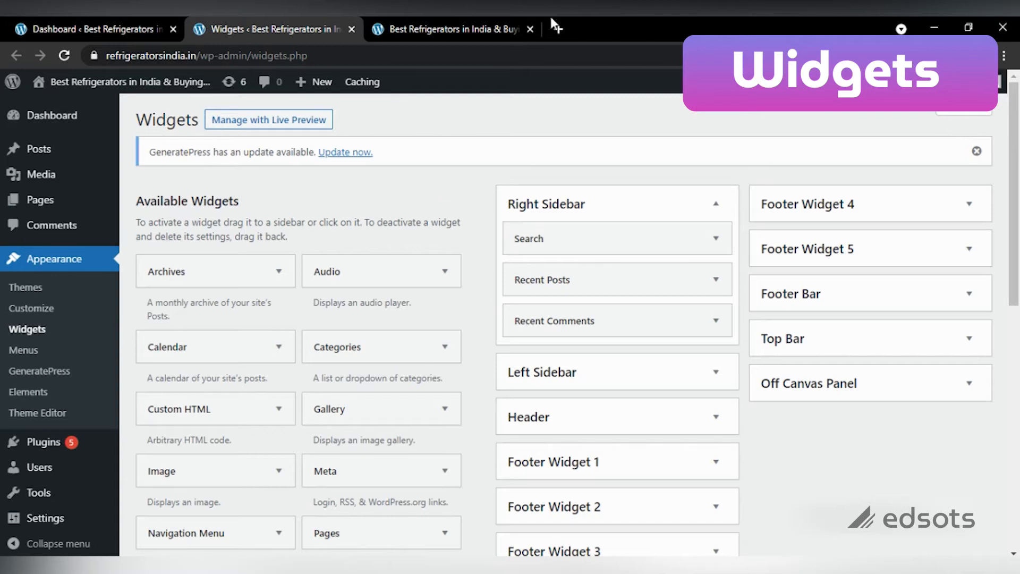
Step: Compare the Right Sidebar's Search, Recent Posts and Recent Comments widgets with the live site's sidebar
left_click(449, 18)
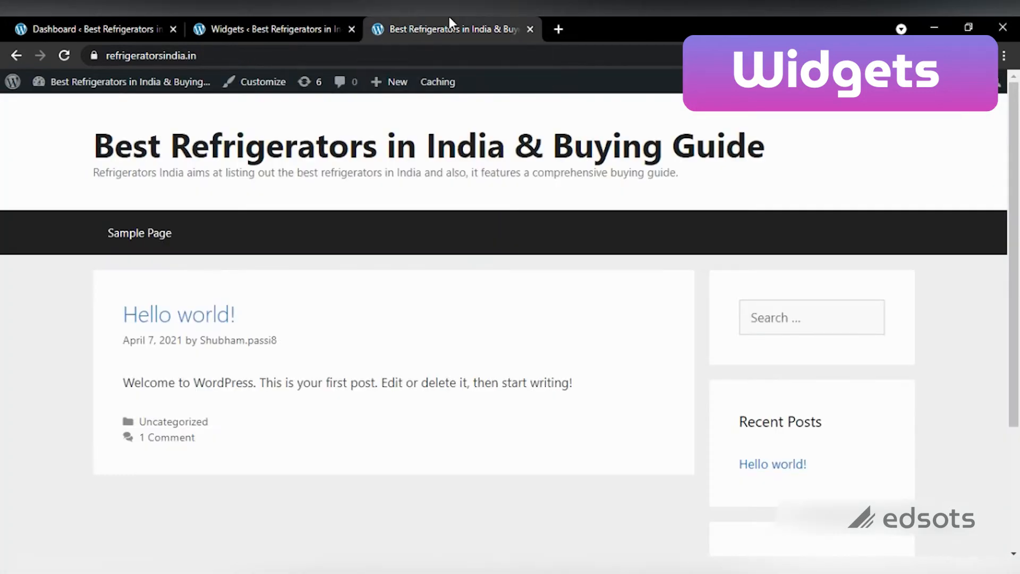
left_click_drag(1017, 183, 1008, 270)
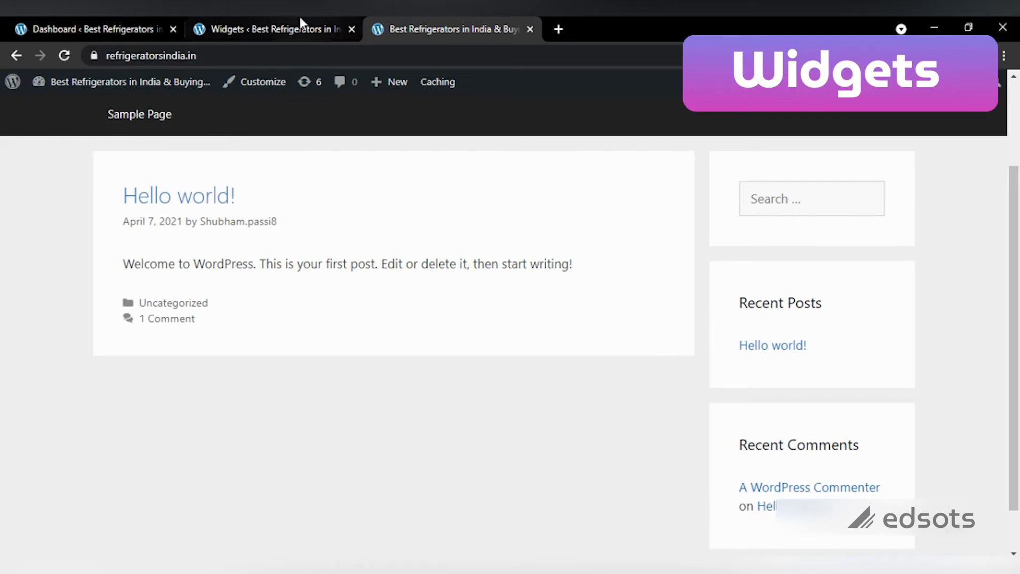
left_click(274, 22)
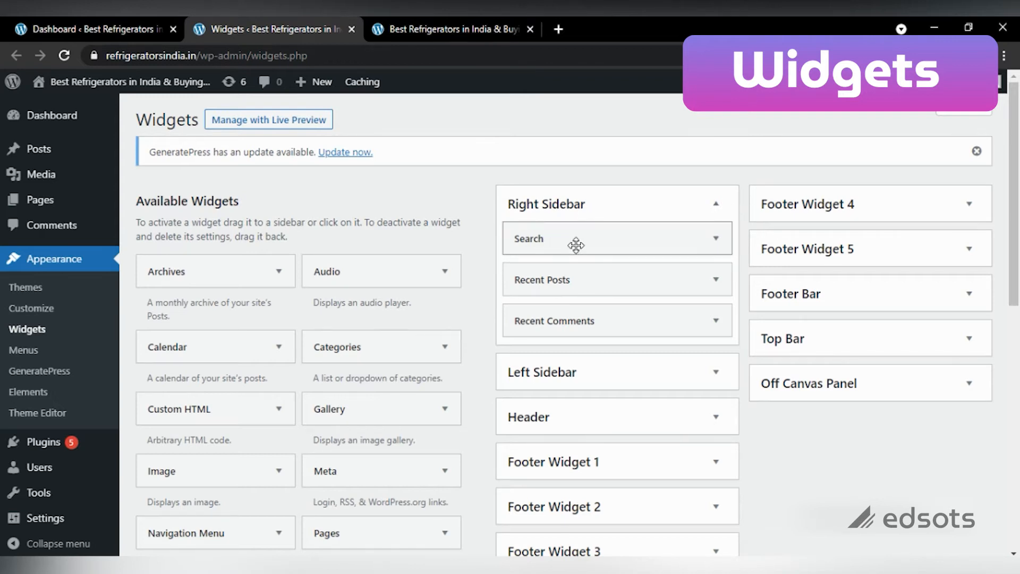
left_click(431, 18)
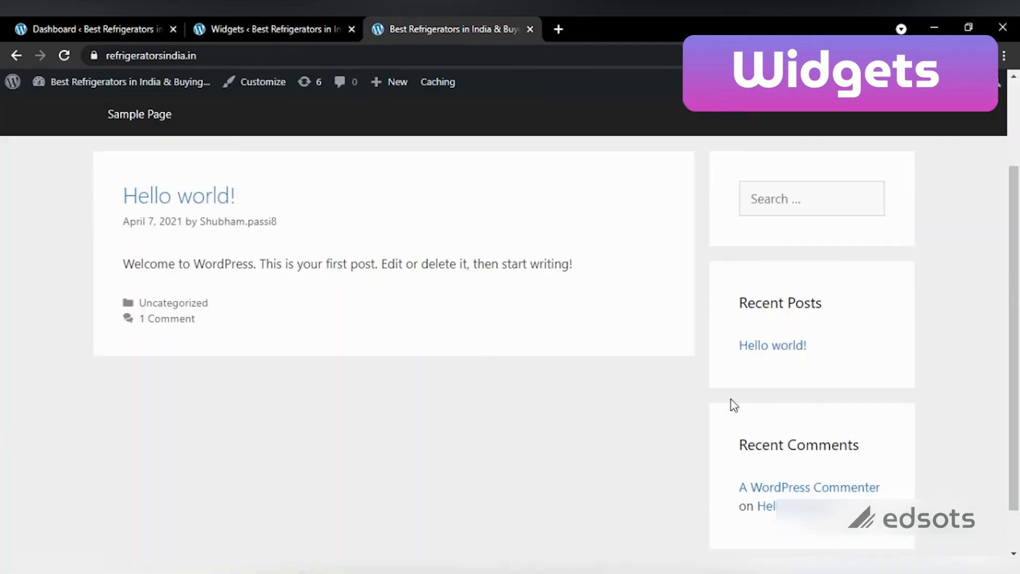
left_click_drag(1016, 264, 1016, 243)
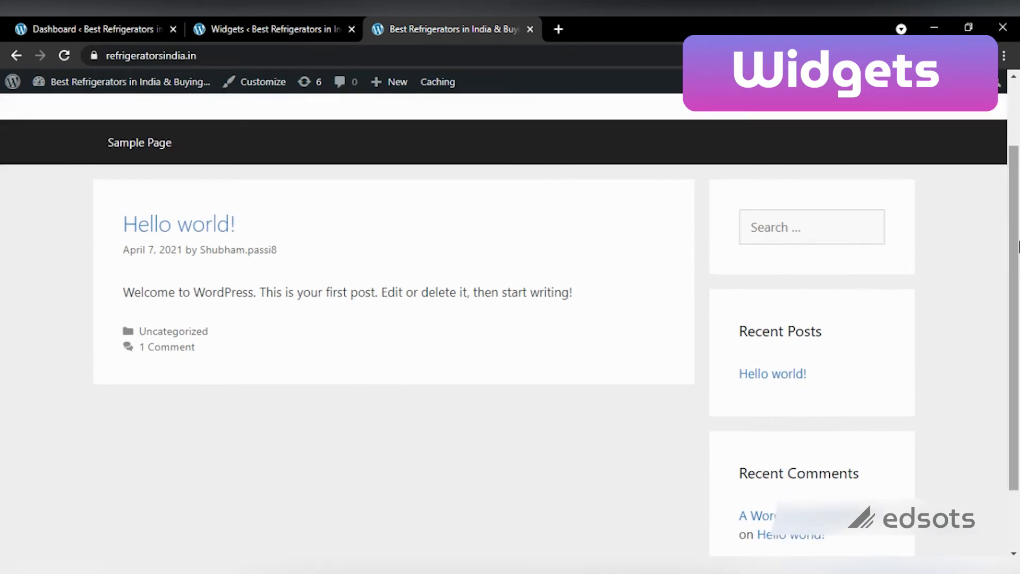
left_click(239, 18)
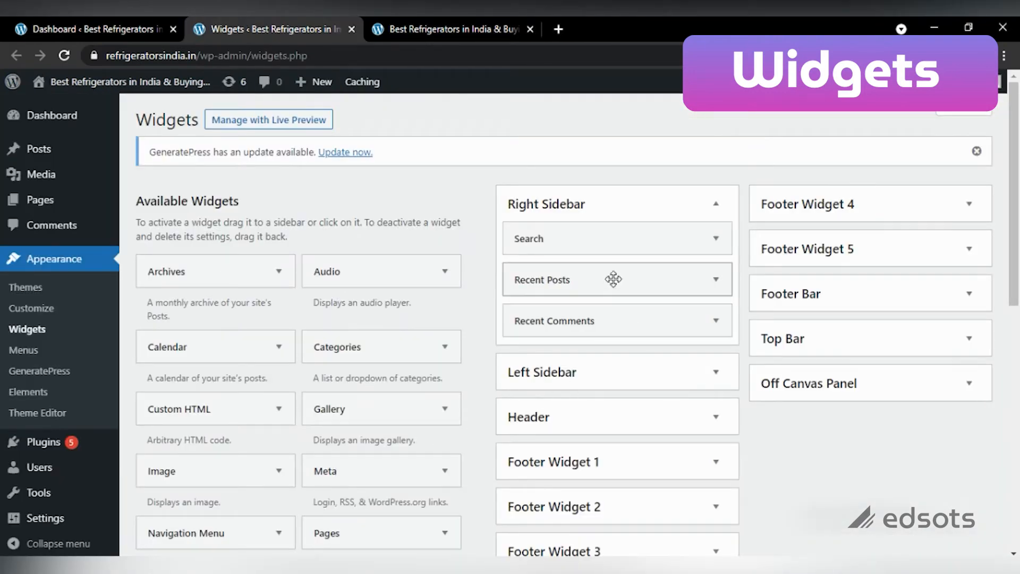
left_click(444, 24)
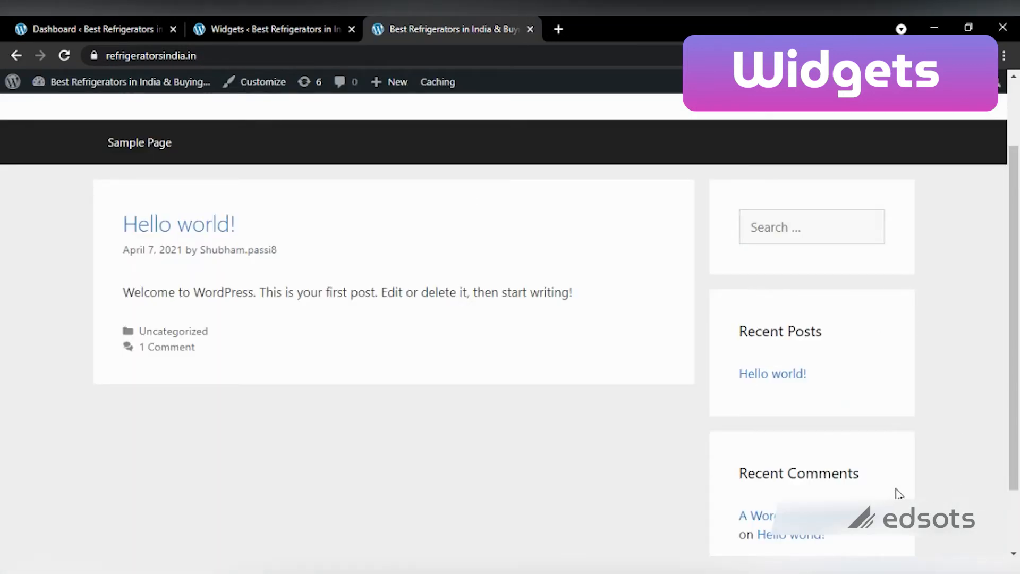
left_click(335, 21)
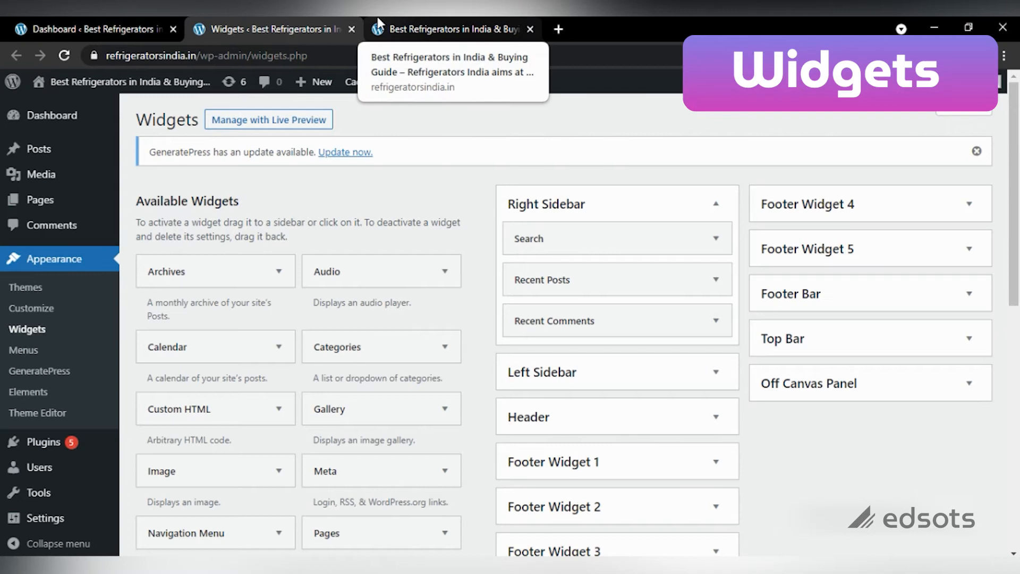
left_click(392, 17)
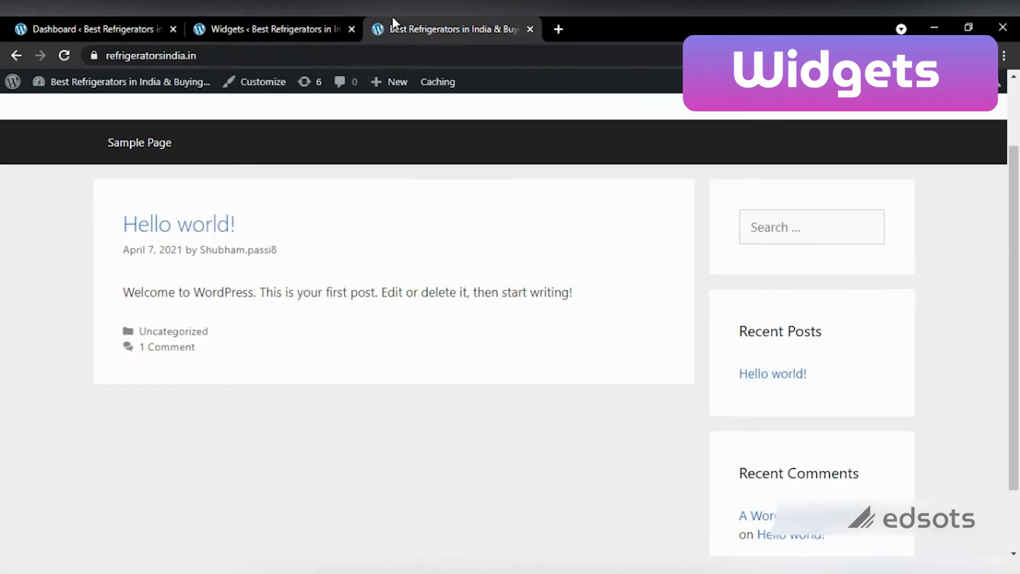
left_click(318, 14)
scroll(1017, 266, "down", 1)
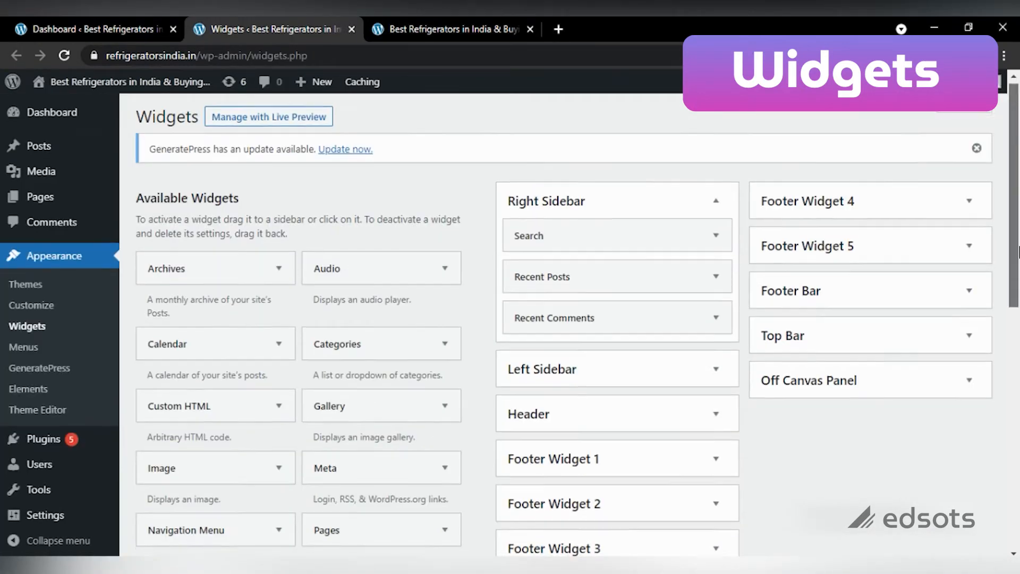
Step: Add a Categories widget to the Footer Bar and reload the live site to check the footer
mouse_move(1018, 266)
left_mouse_down()
mouse_move(1016, 291)
mouse_move(1014, 277)
left_mouse_up()
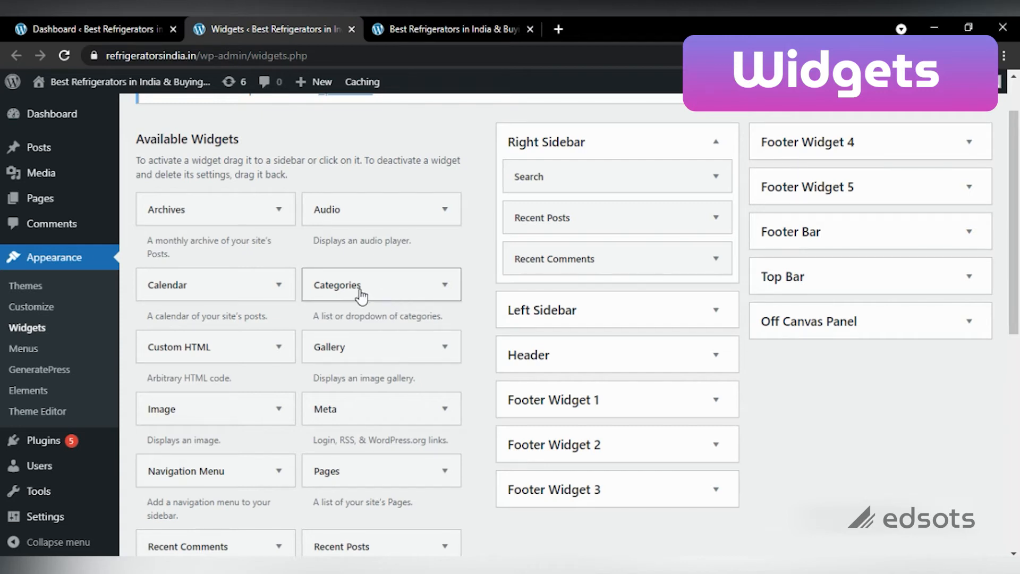
left_click_drag(361, 295, 887, 273)
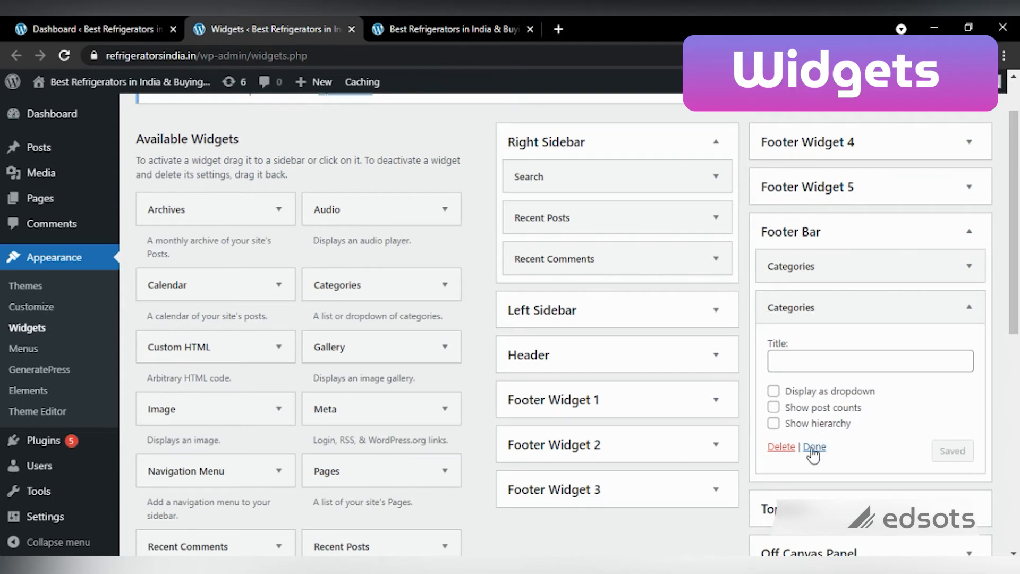
left_click(814, 446)
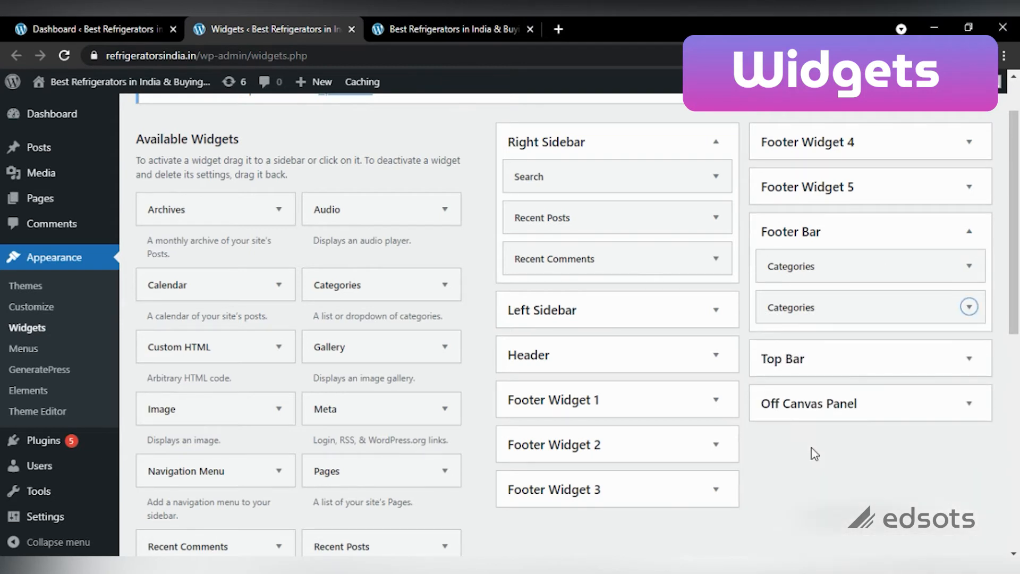
left_click(430, 20)
left_click(65, 56)
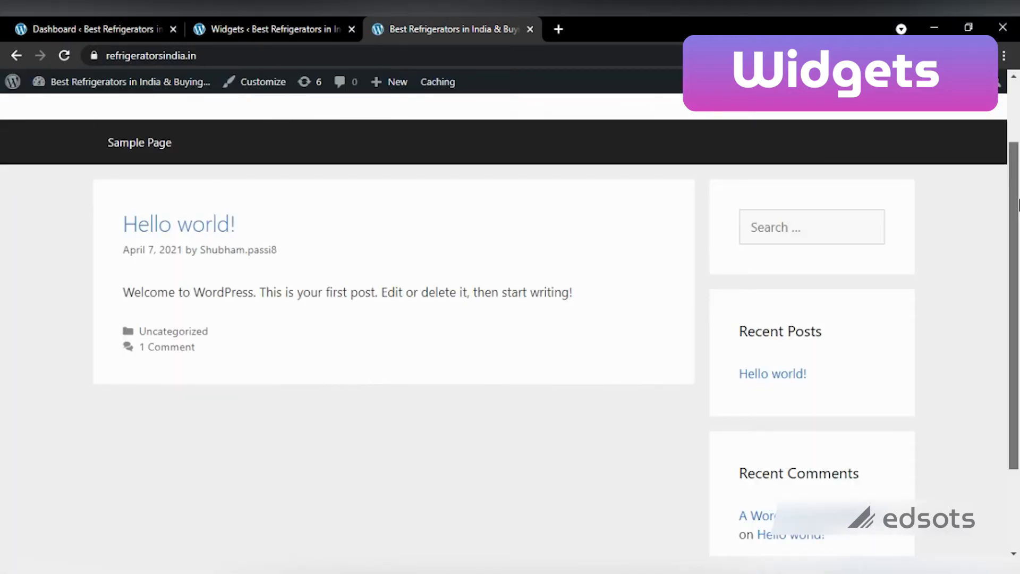
scroll(987, 489, "down", 2)
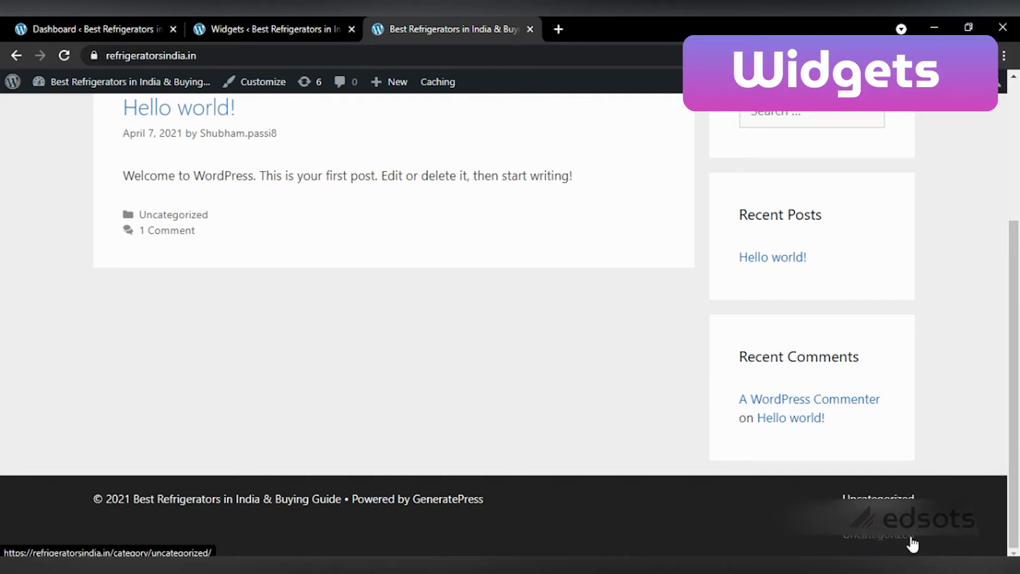
Step: Delete the duplicate Categories widget from the Footer Bar and return to the site tab
left_click(287, 21)
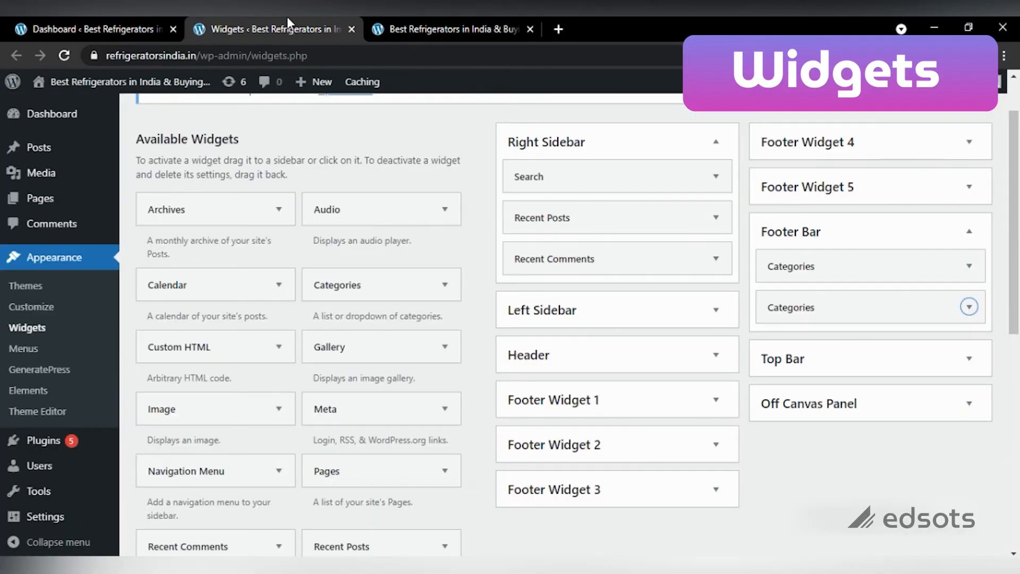
left_click(970, 308)
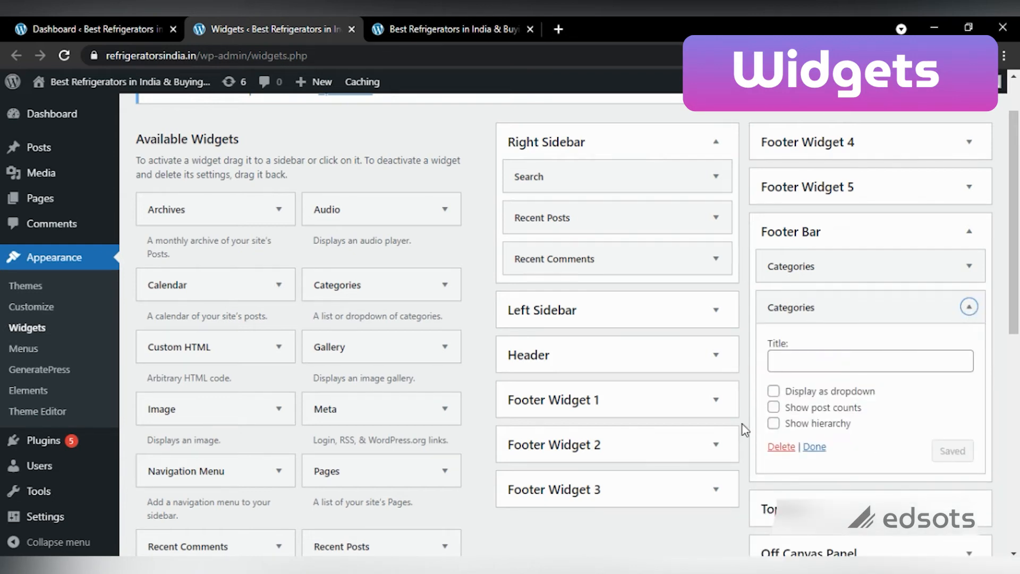
left_click(775, 448)
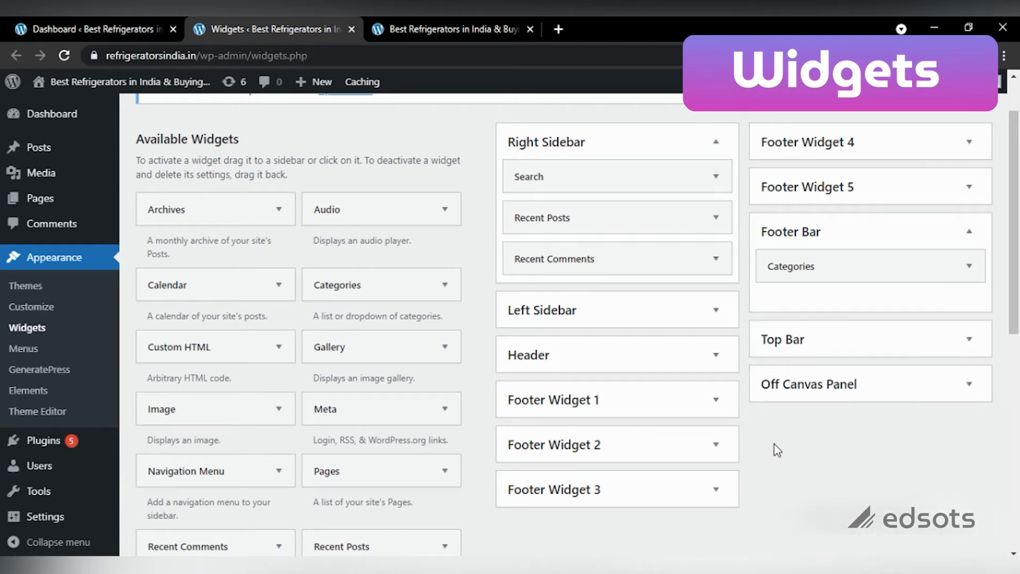
left_click(456, 21)
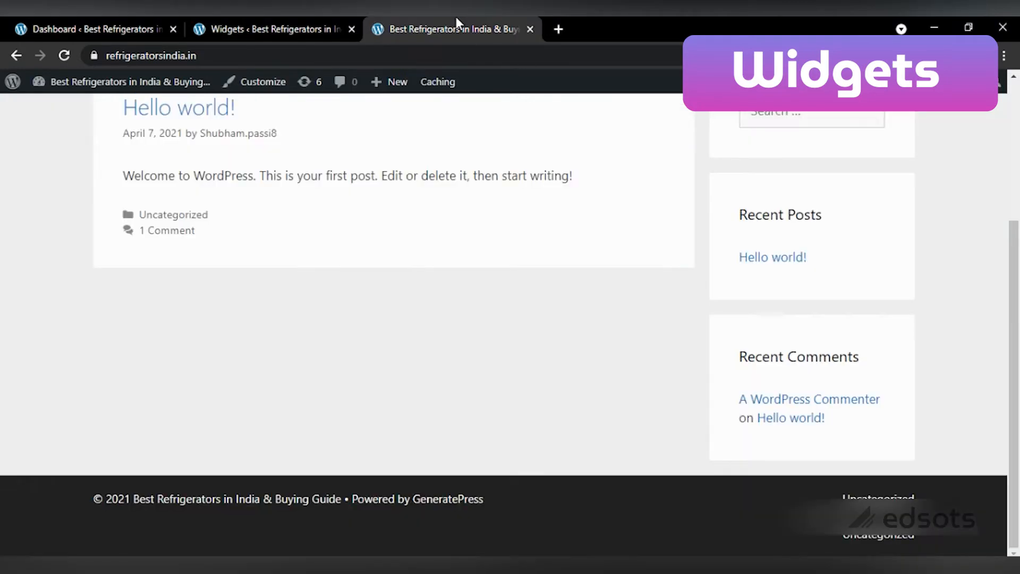
Step: Reload the live site to verify the footer categories, then scroll through the Widgets page
left_click(64, 55)
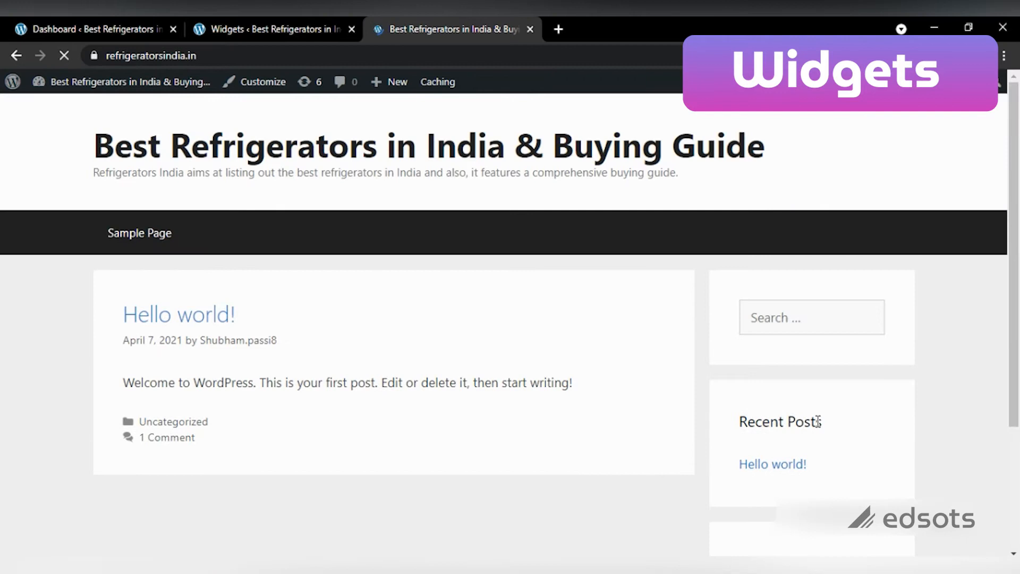
left_click_drag(1016, 191, 1019, 314)
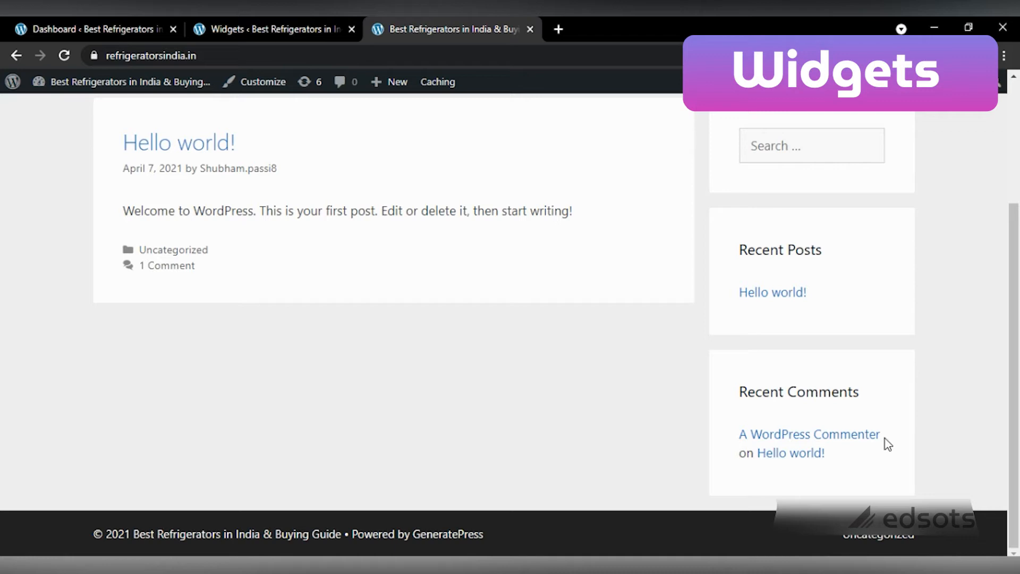
left_click_drag(1018, 388, 1016, 326)
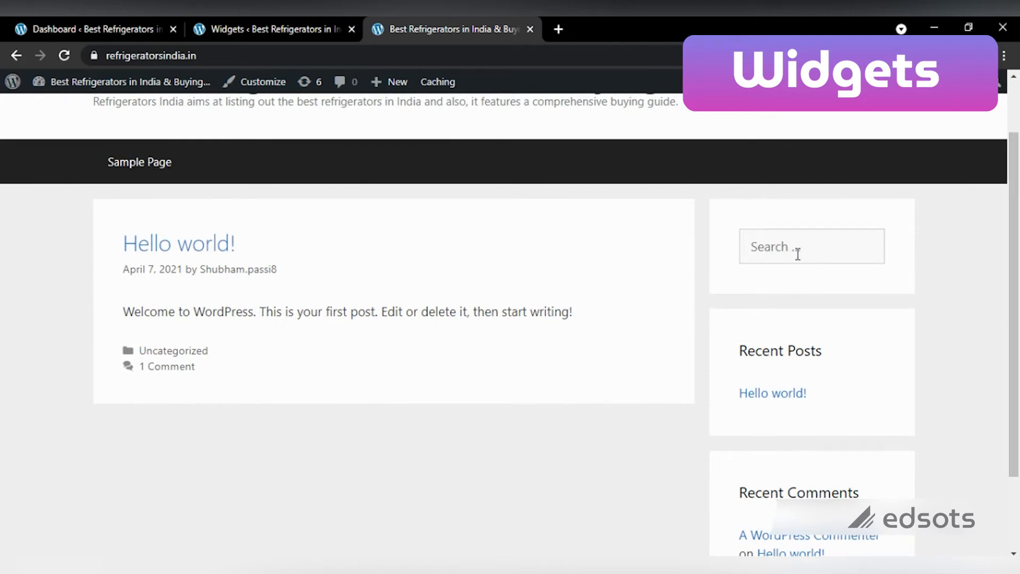
left_click(276, 23)
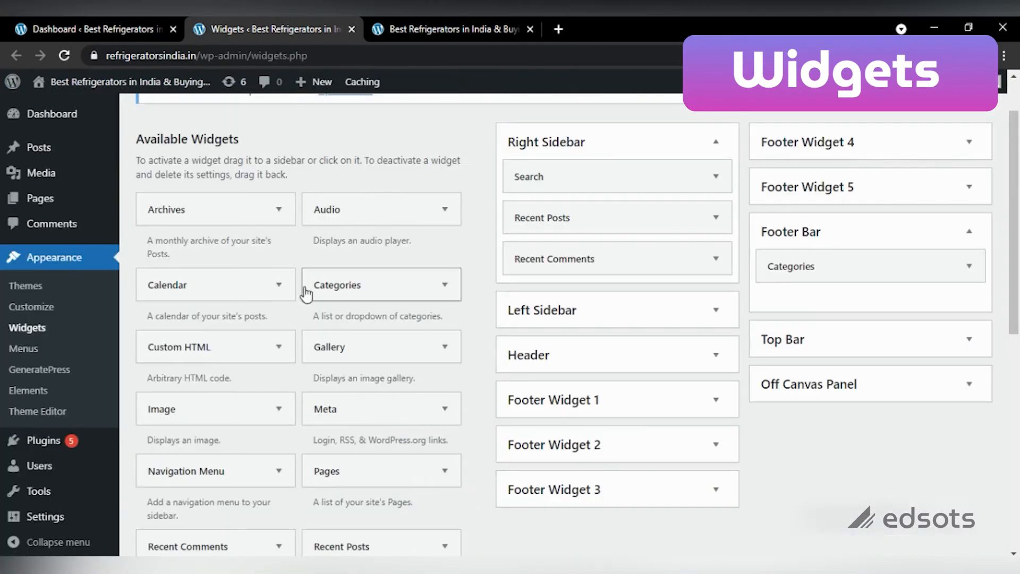
left_click_drag(1016, 234, 1015, 300)
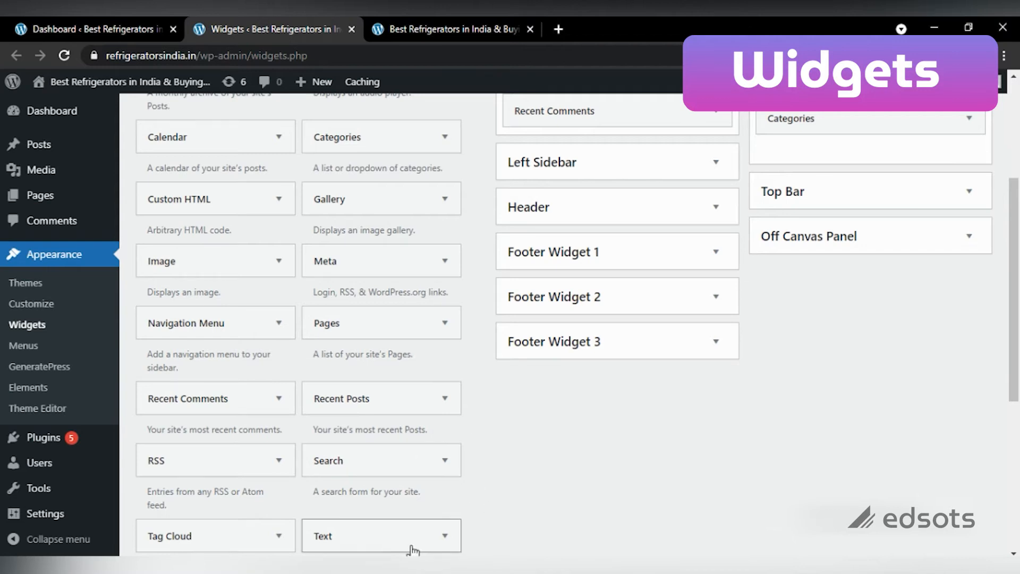
left_click_drag(1017, 382, 1018, 453)
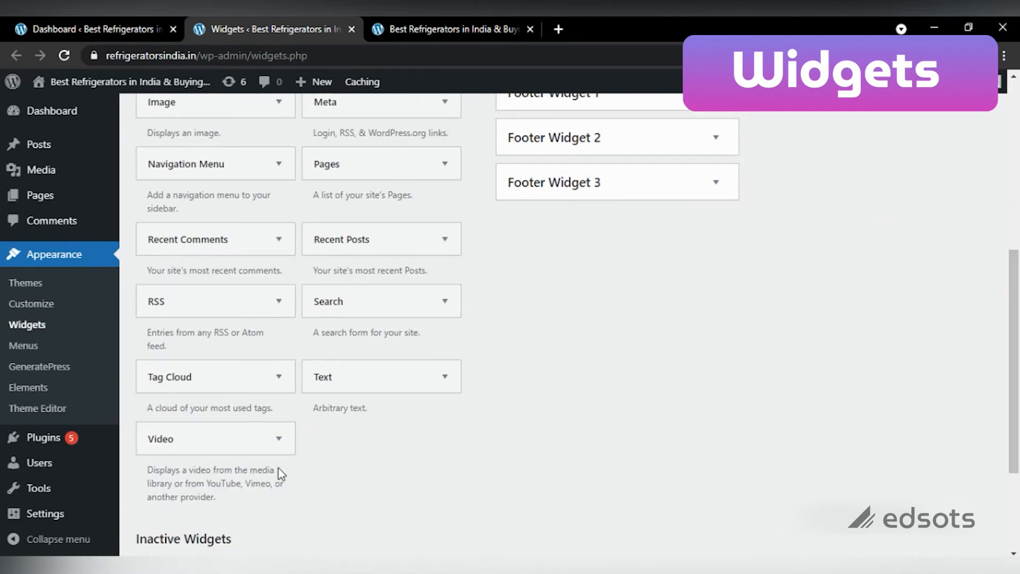
left_click_drag(1013, 387, 1012, 247)
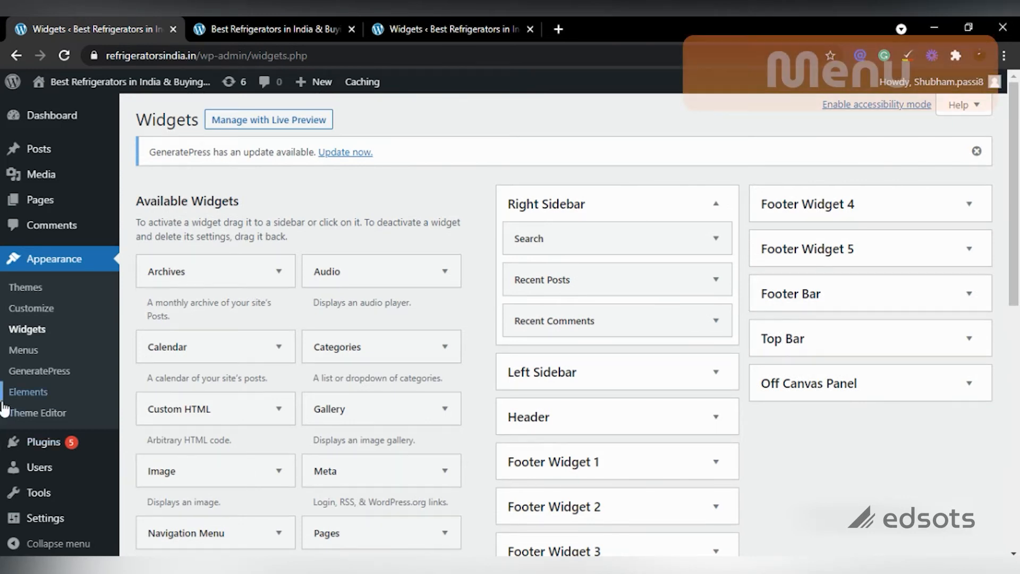
Step: Open the Menus page and click into the menu name field
left_click(18, 356)
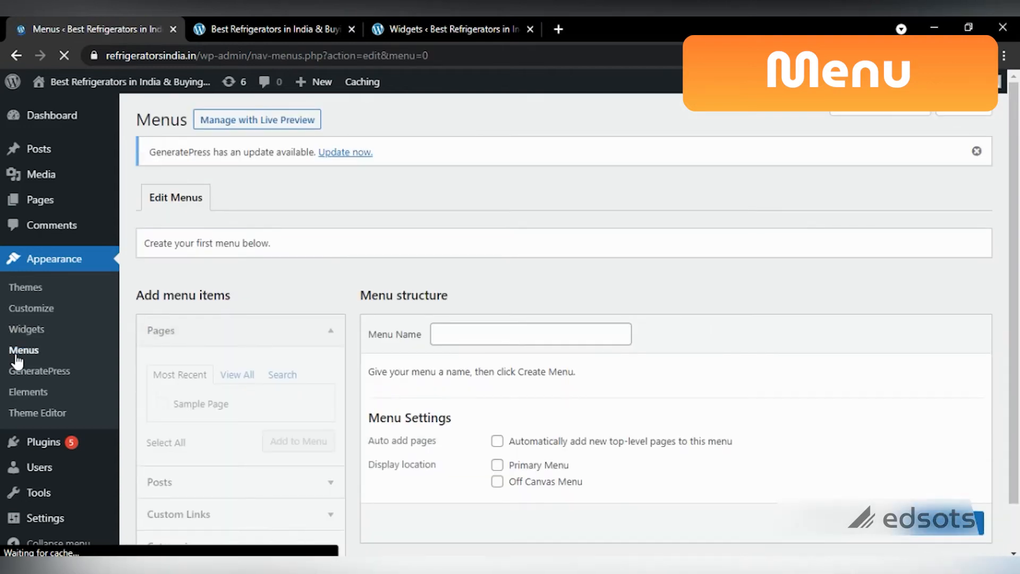
left_click(532, 330)
left_click(754, 279)
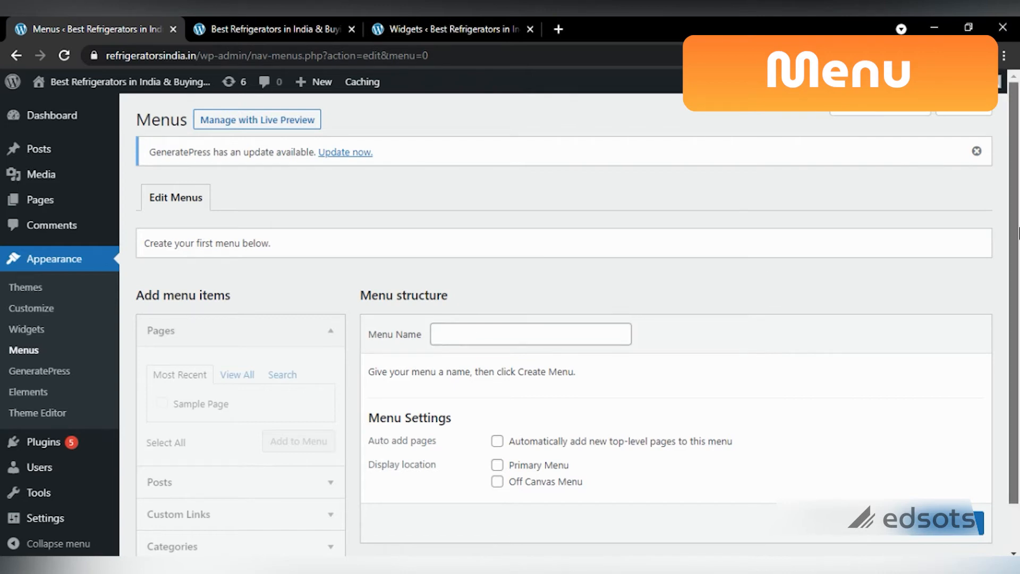
Step: Open a blank Pages > Add New editor in a background tab
left_click_drag(1018, 234, 1017, 289)
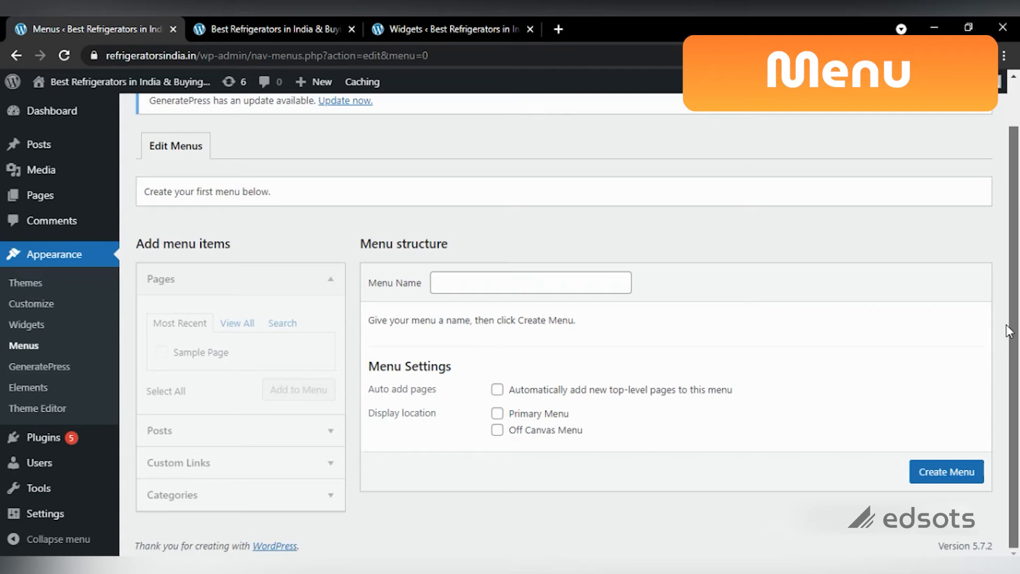
scroll(1007, 329, "up", 1)
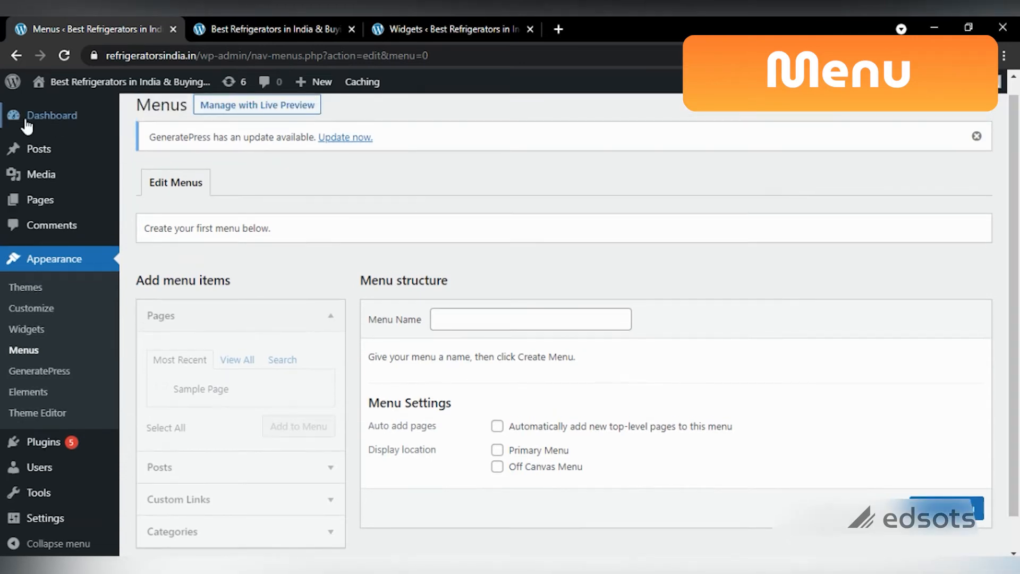
mouse_move(34, 208)
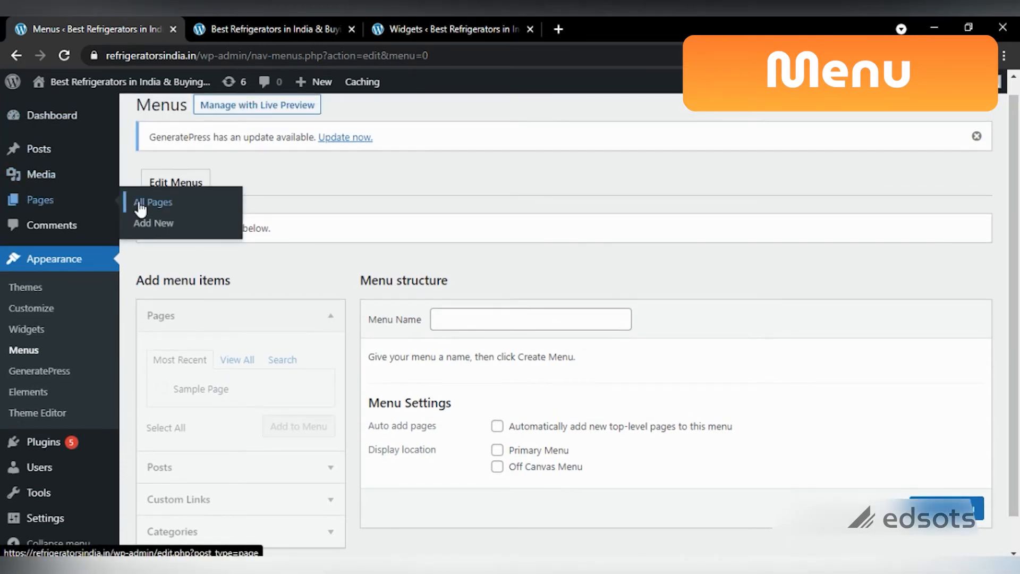
middle_click(157, 225)
Step: Dismiss the block editor welcome guide and title the new page 'About us'
left_click(253, 21)
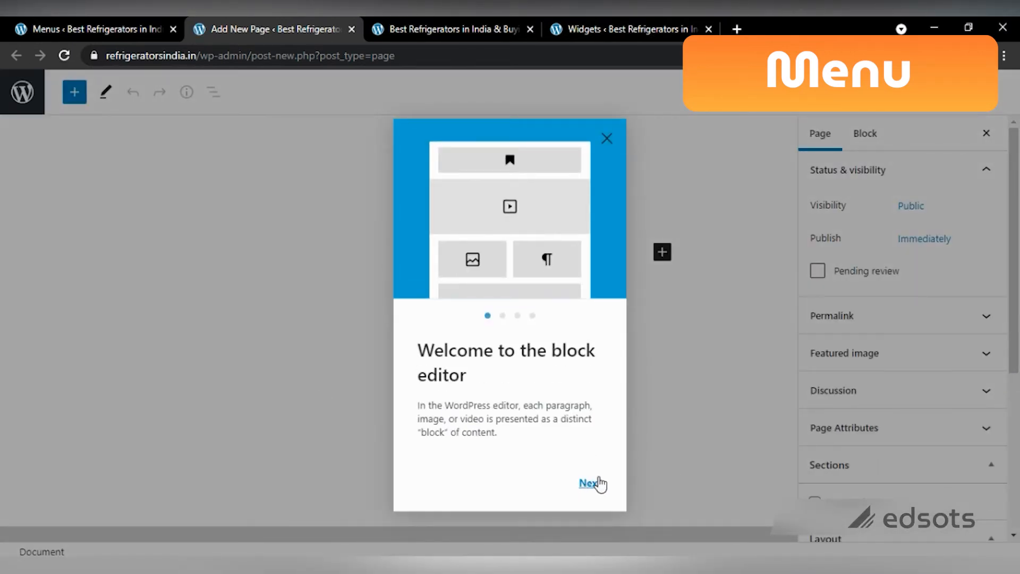
left_click(588, 484)
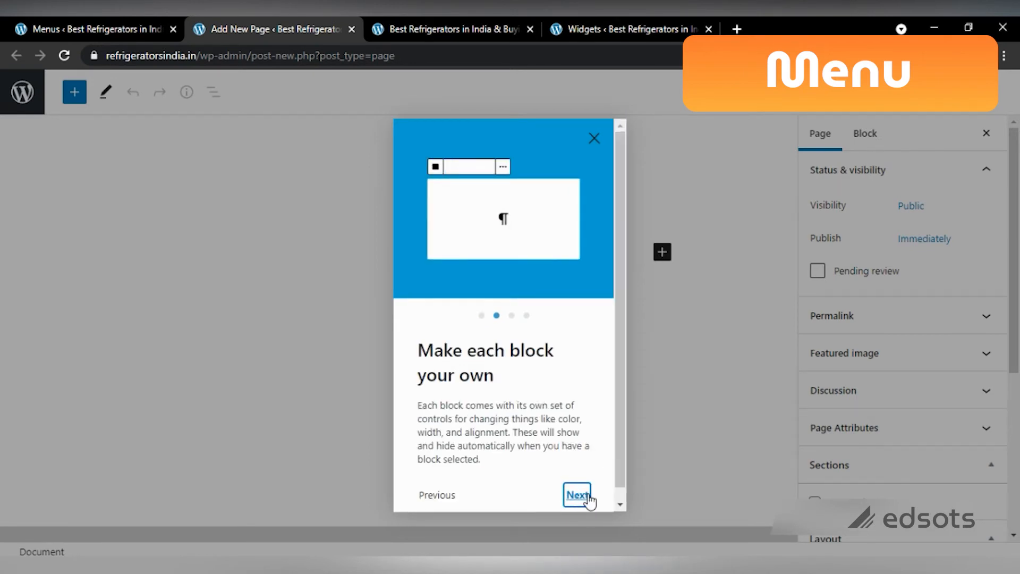
left_click(594, 138)
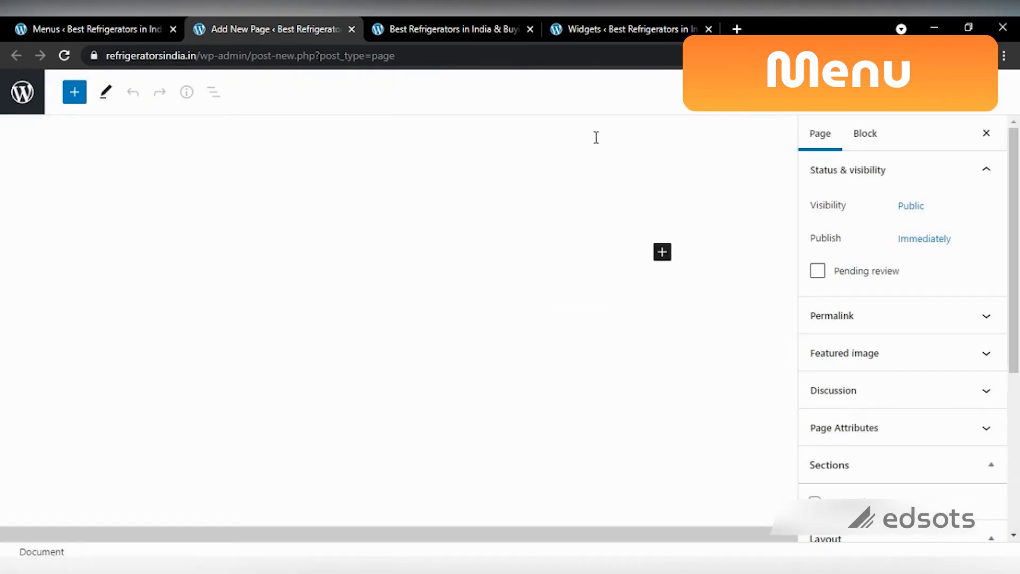
left_click(403, 244)
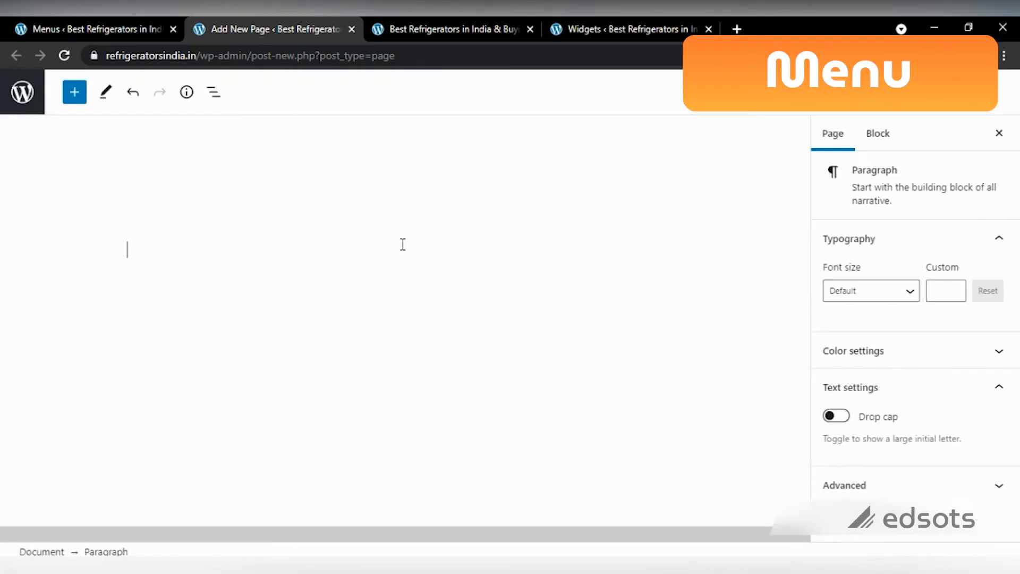
left_click(273, 179)
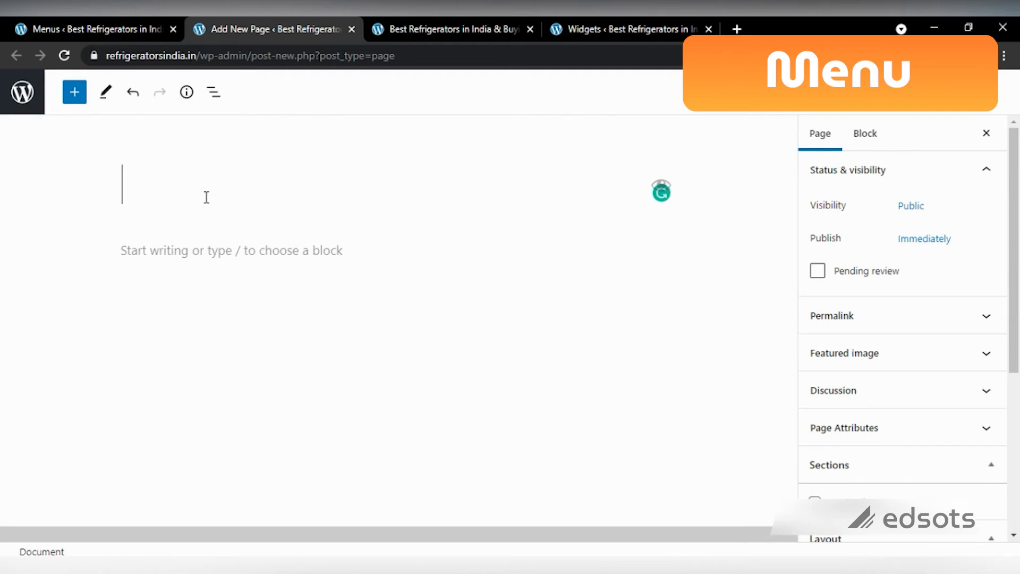
type("aBOUT")
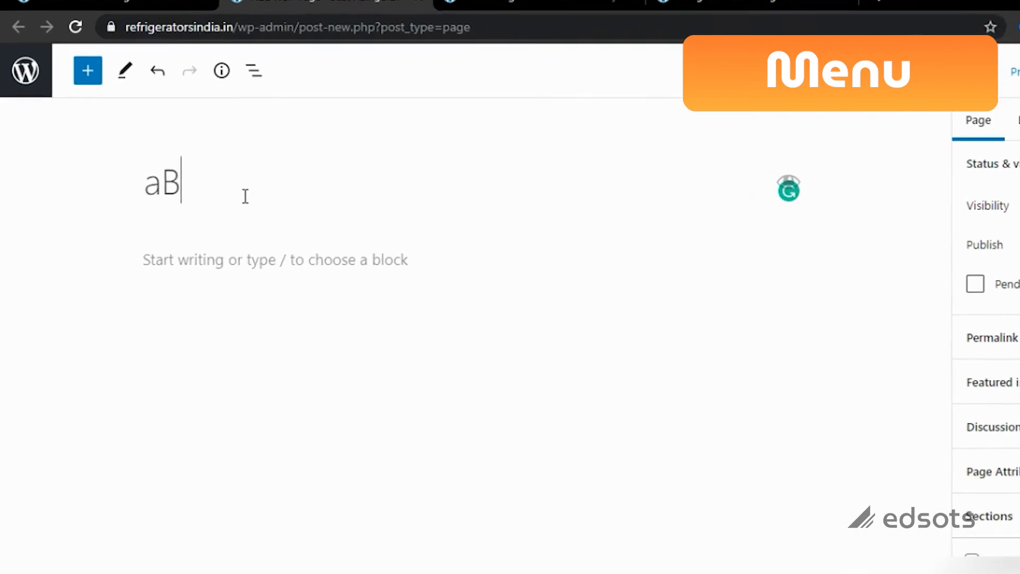
key("BackSpace")
key("BackSpace")
key("BackSpace")
key("BackSpace")
key("BackSpace")
key("BackSpace")
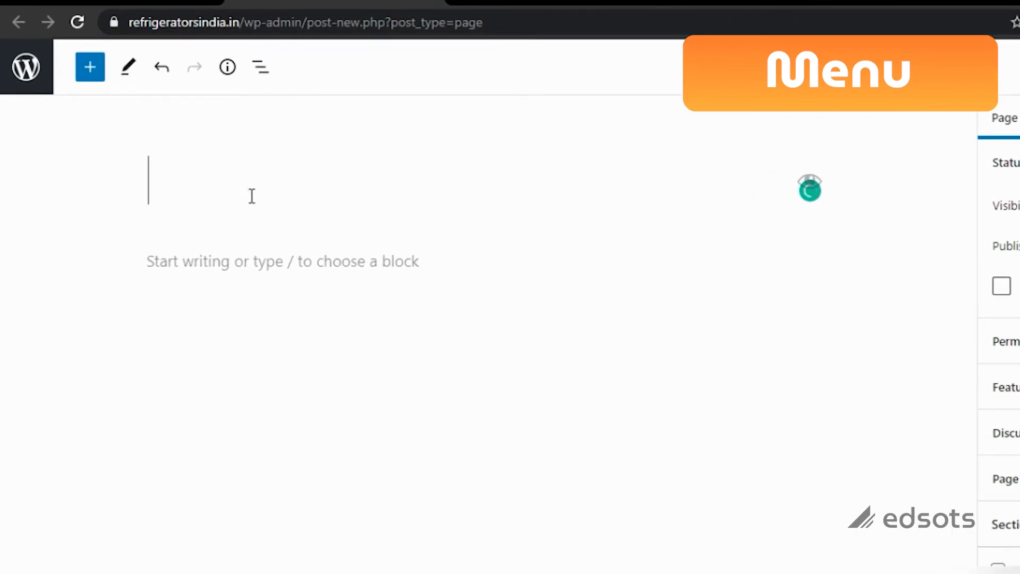
type("An")
key("BackSpace")
type("bout us")
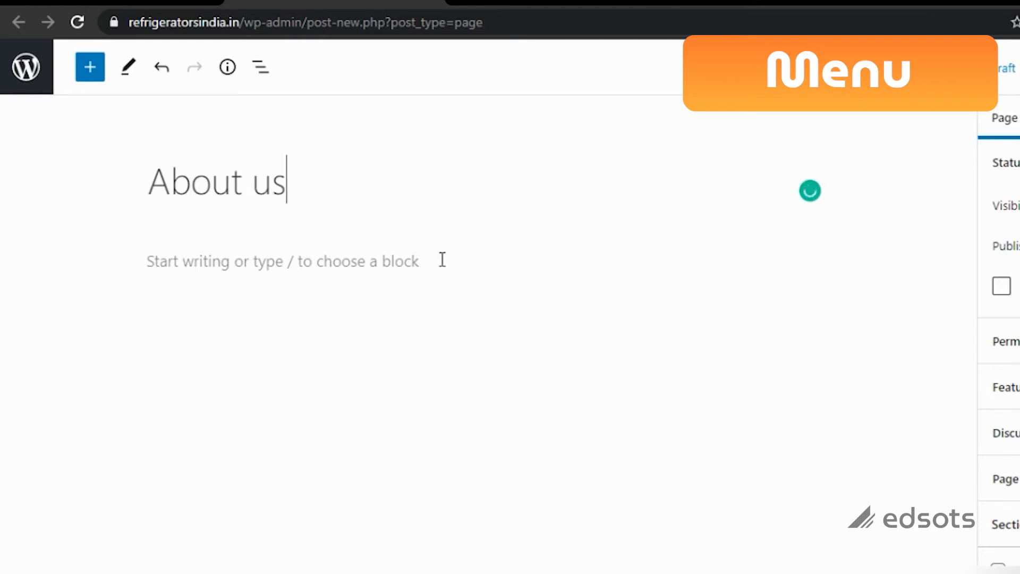
Step: Write the paragraph about listing India's best refrigerators and the comprehensive Buying Guide
left_click(355, 262)
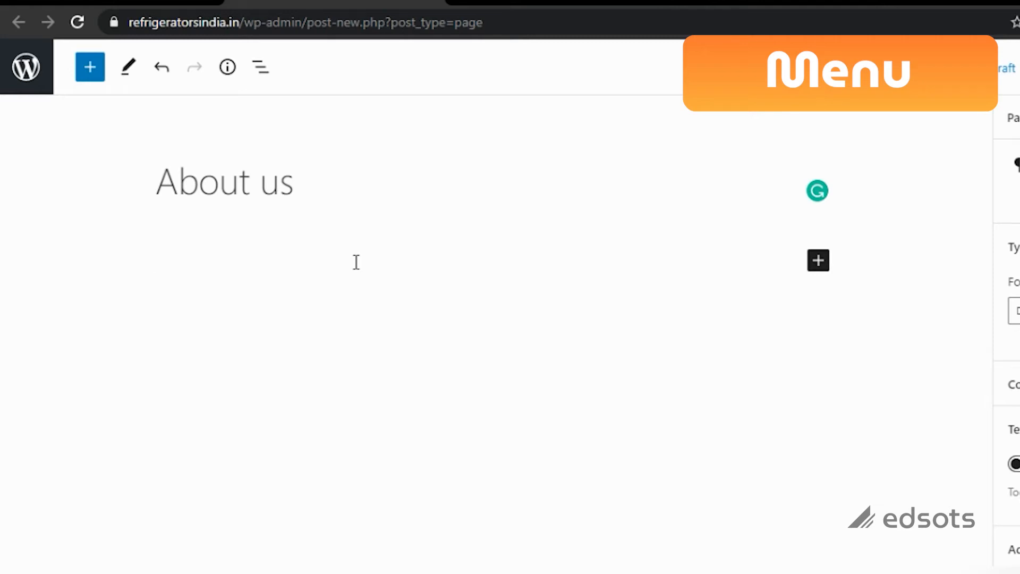
type("Refrigerators I")
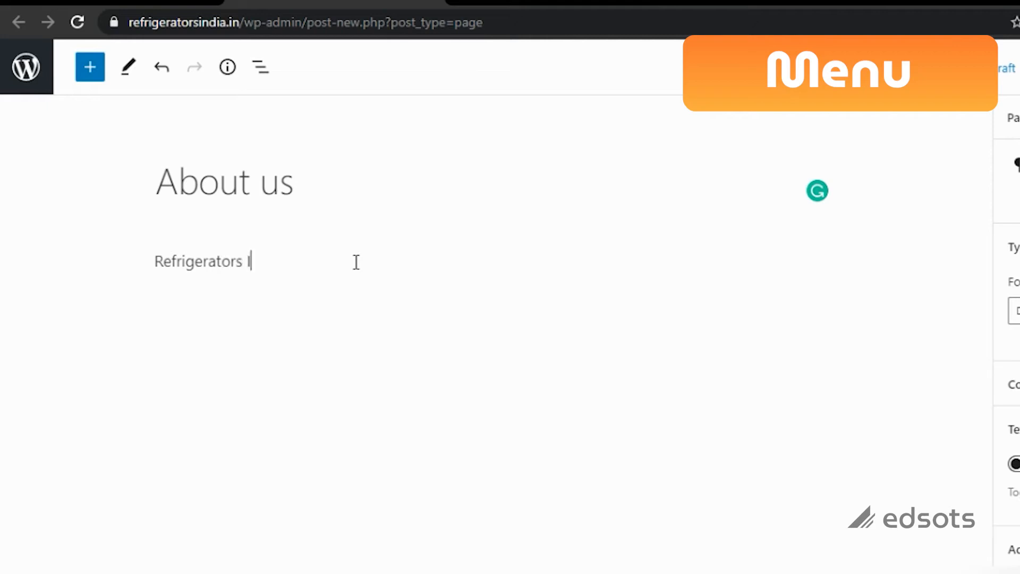
type("ndia aims a")
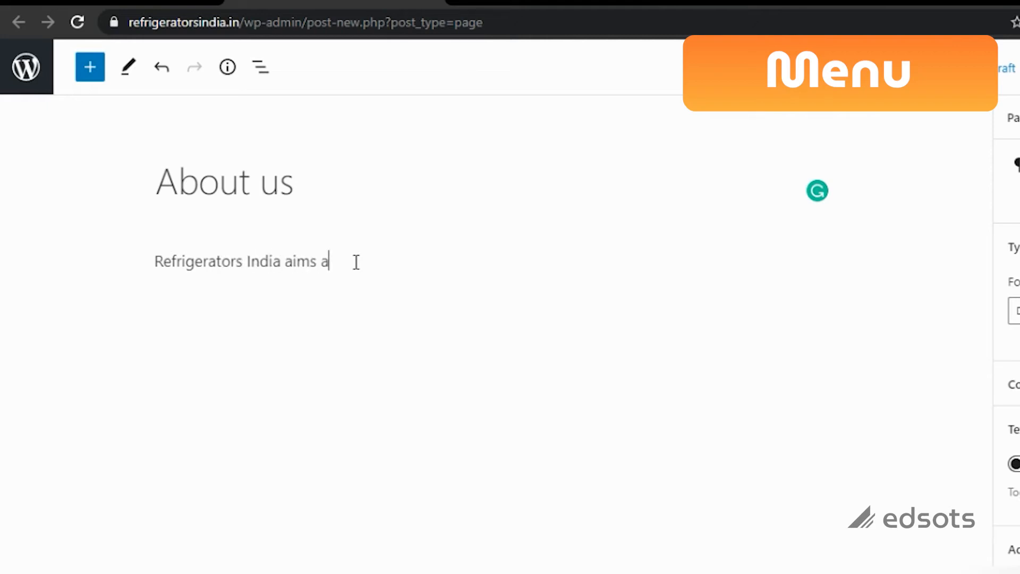
type("t listing out the ")
type("l")
type("best refri")
type("gerators in idni")
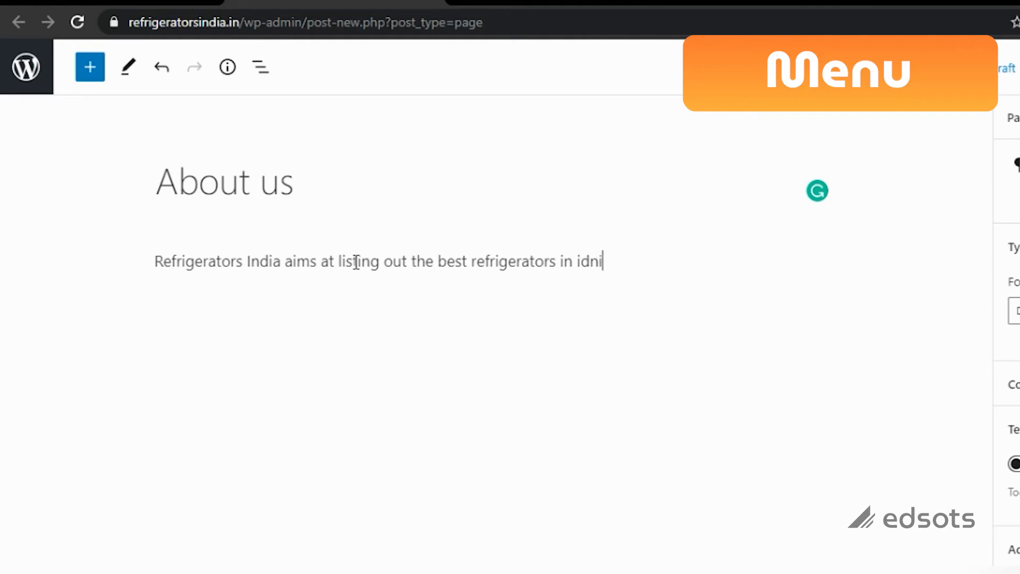
key("BackSpace")
key("BackSpace")
key("BackSpace")
type("ndia")
key("BackSpace")
key("BackSpace")
key("BackSpace")
key("BackSpace")
key("BackSpace")
type("India")
type(". Qw")
key("BackSpace")
key("BackSpace")
type("W")
key("BackSpace")
type("w")
key("BackSpace")
type("We also pro")
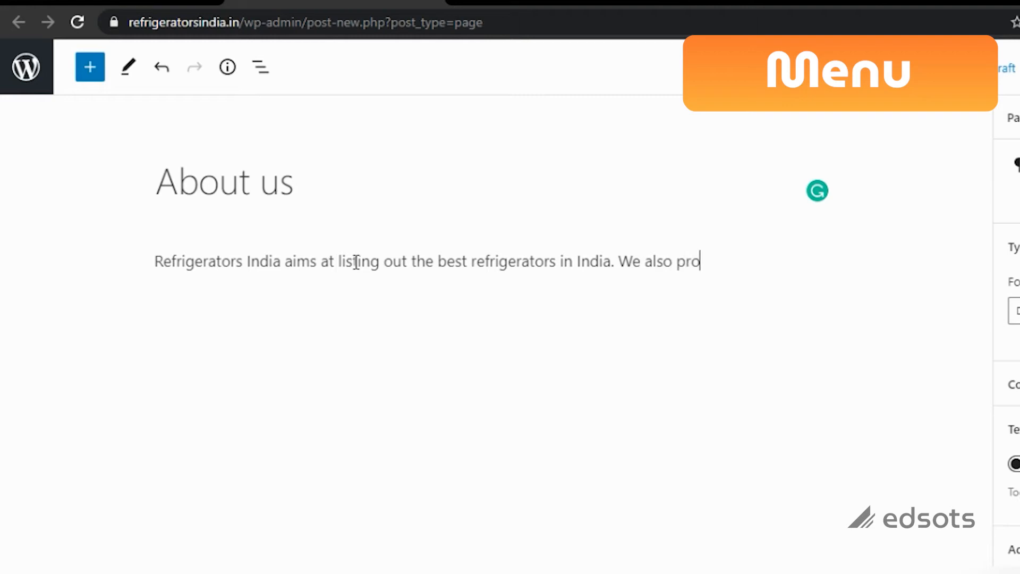
type("vide you a c")
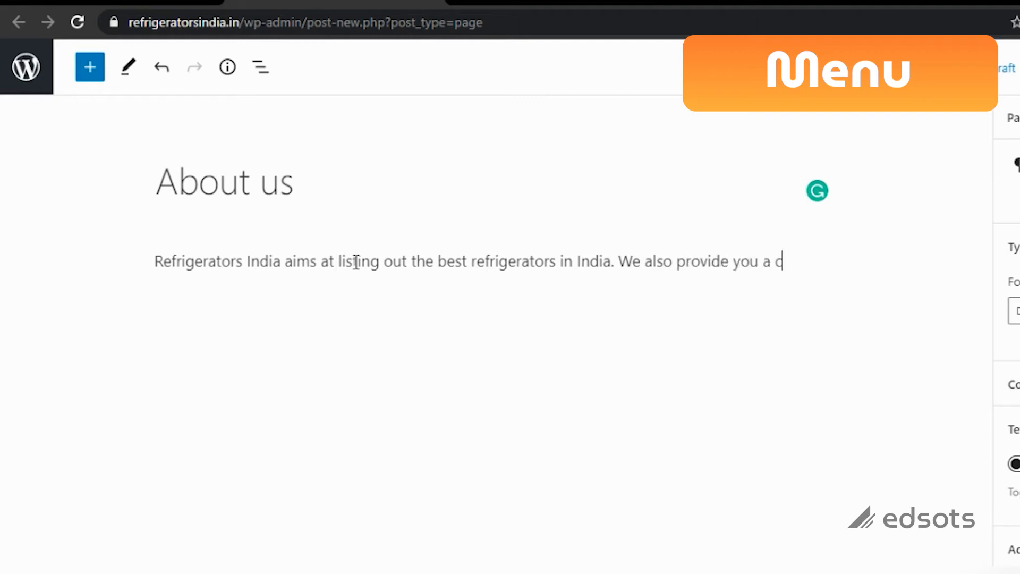
type("omprehensive b")
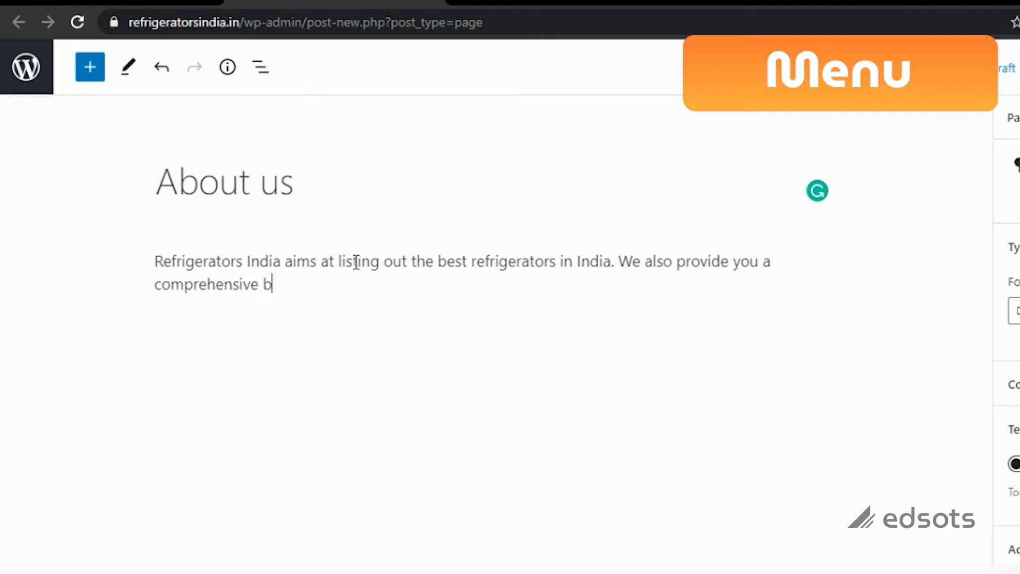
type("uying Gyide")
key("BackSpace")
key("BackSpace")
key("BackSpace")
key("BackSpace")
key("BackSpace")
key("BackSpace")
key("BackSpace")
key("BackSpace")
key("BackSpace")
key("BackSpace")
type("Buying Guide to h")
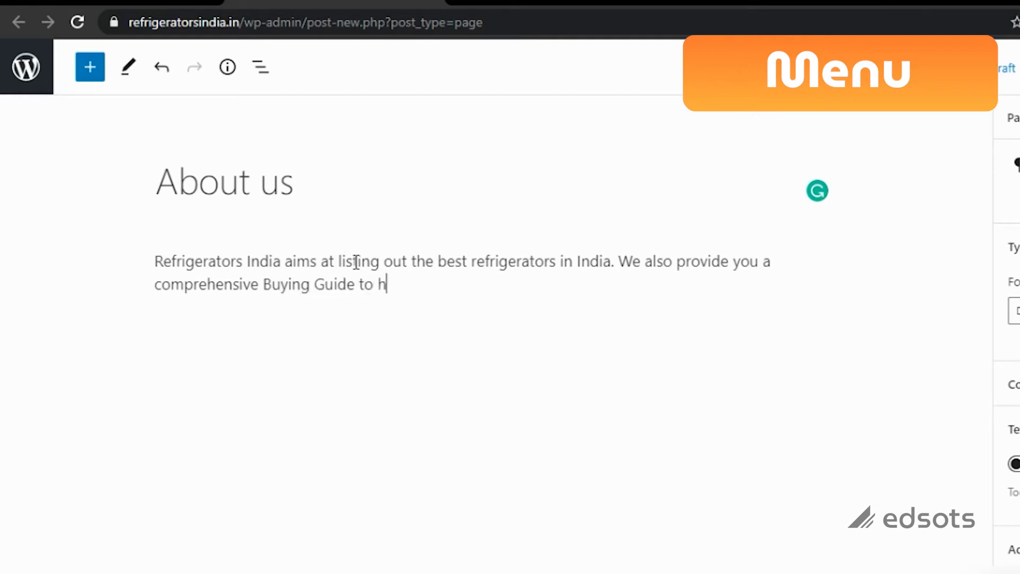
type("elp you in your")
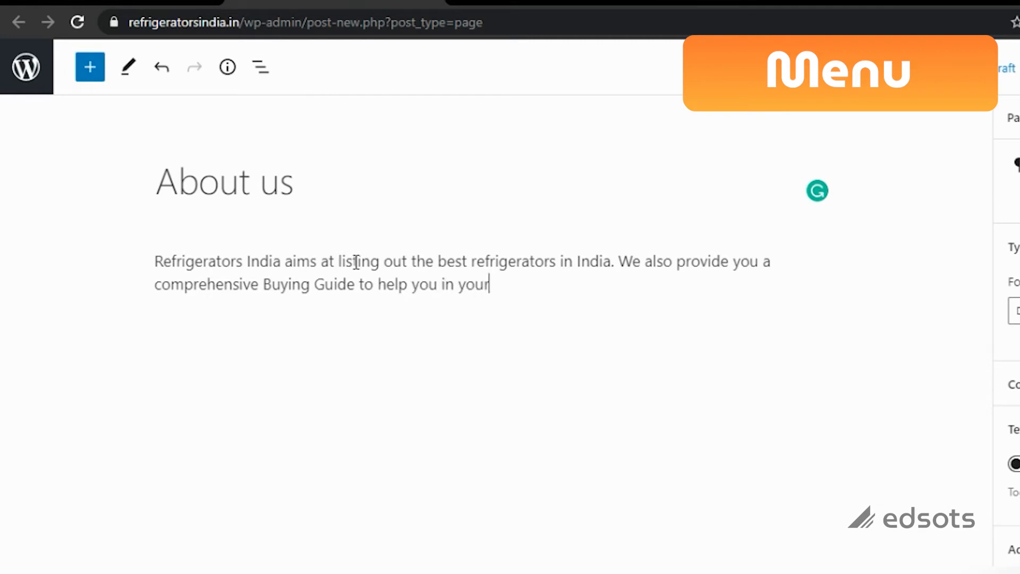
type(" refrigerator")
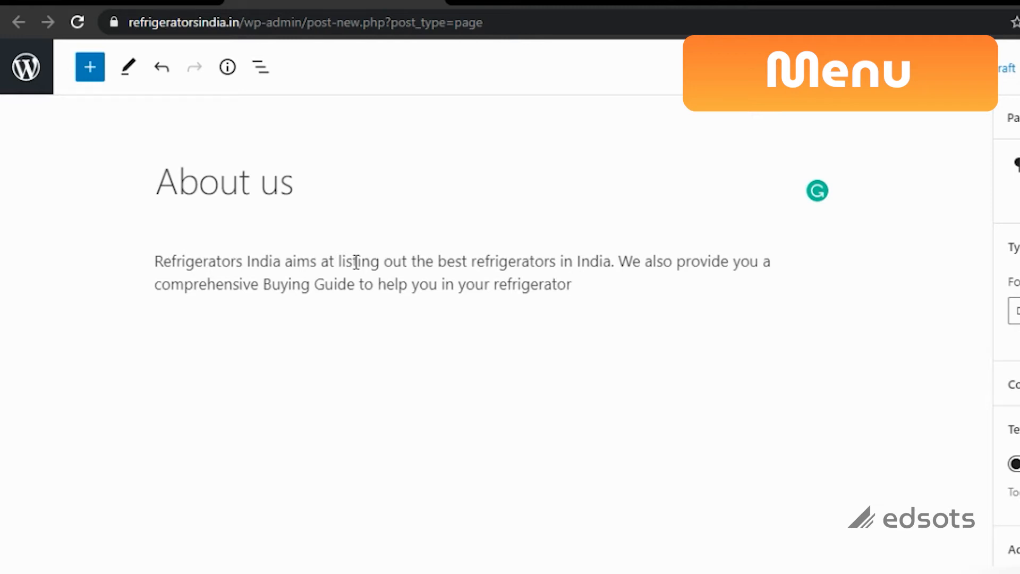
type(" purchase cycle.")
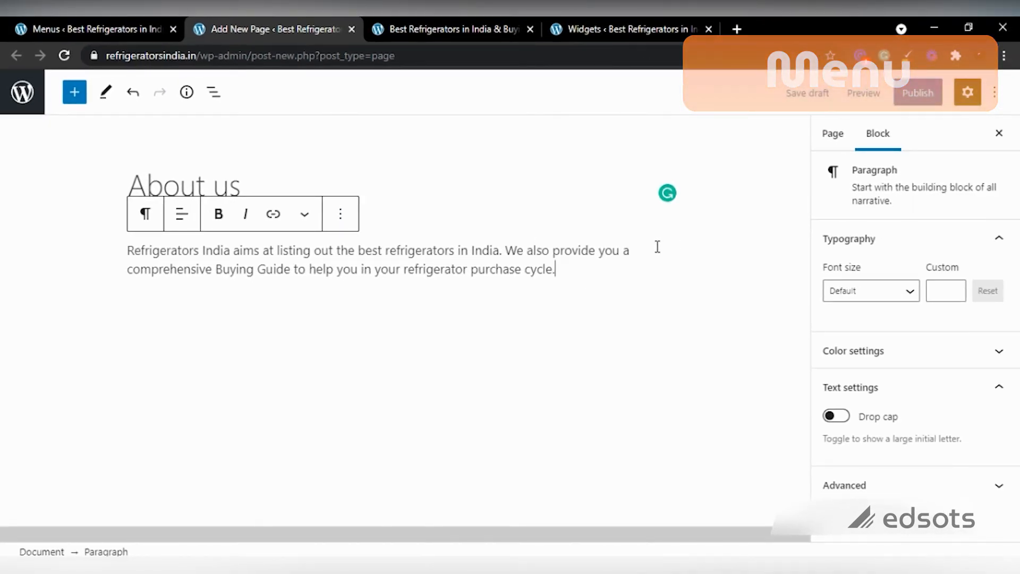
Step: Publish the About us page and return to the All Pages list
left_click(899, 104)
left_click(891, 101)
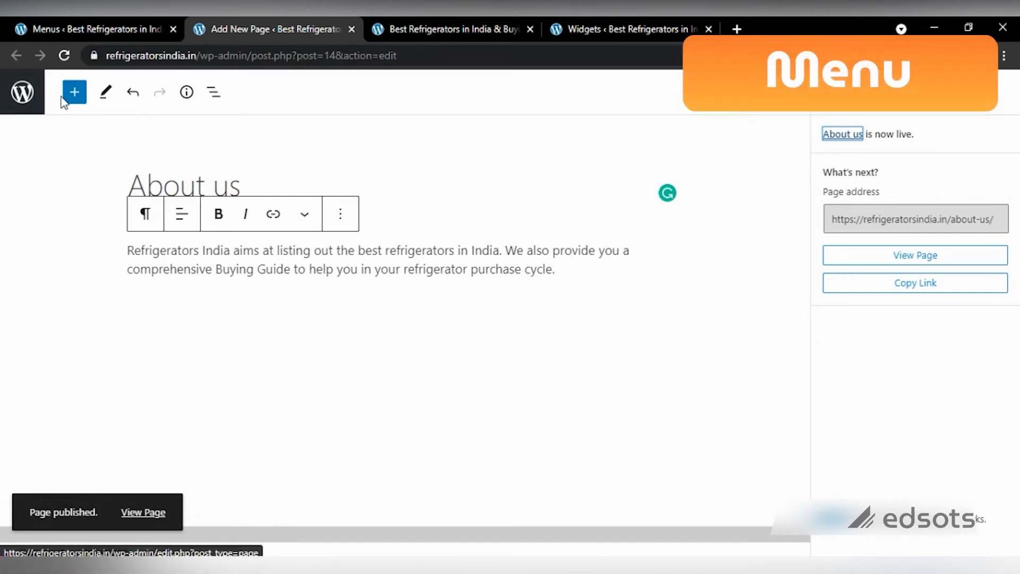
left_click(32, 98)
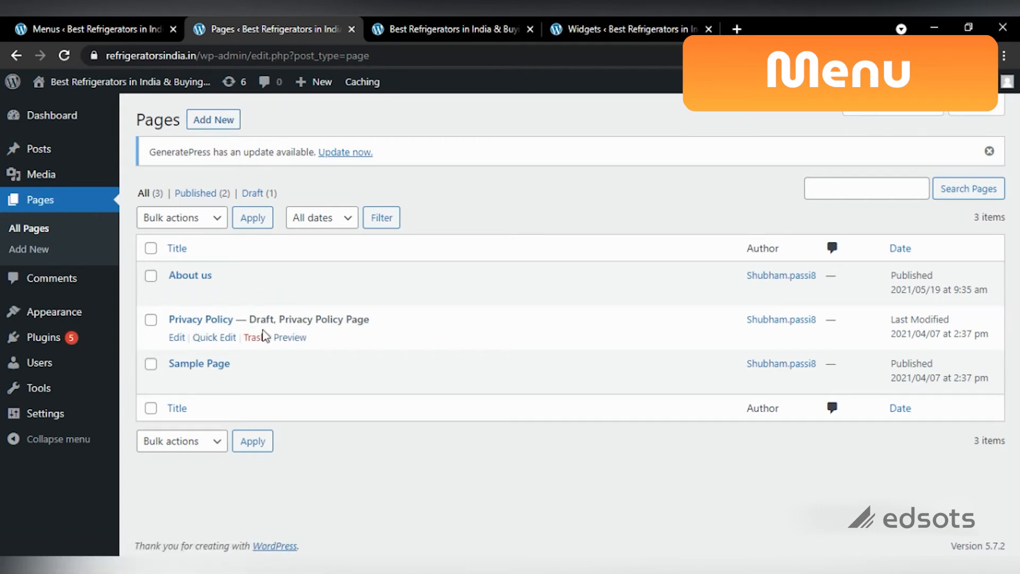
Step: Create a 'Contact us' page with a paragraph inviting questions and giving the site's contact e-mail
left_click(222, 127)
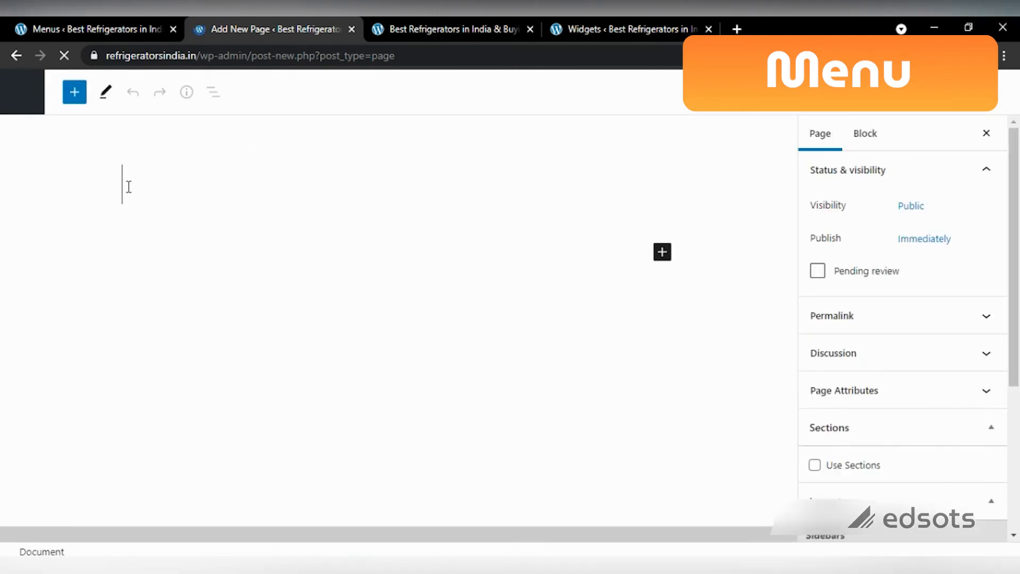
type("Contact us")
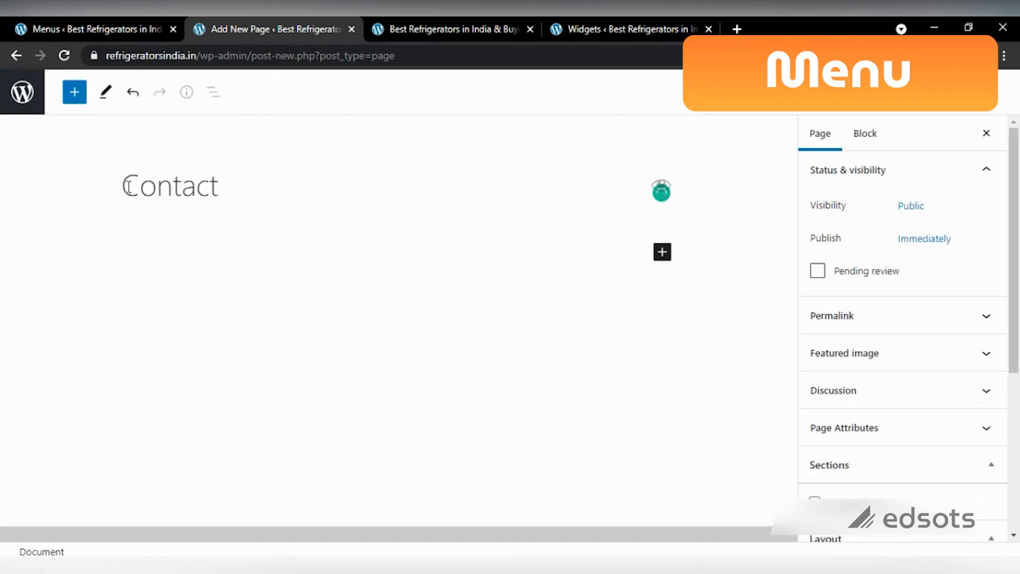
left_click(232, 246)
type("If yo")
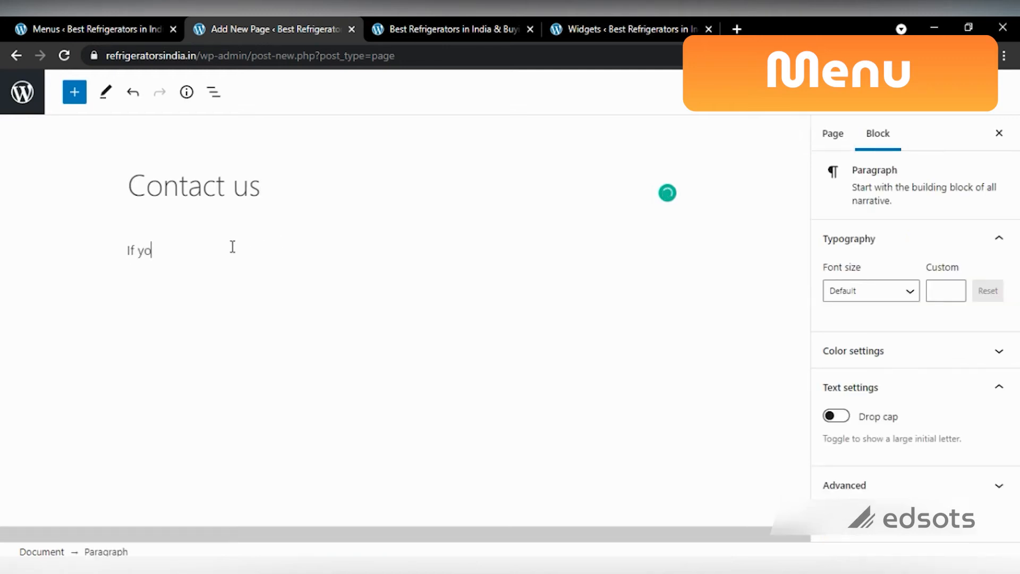
type("u have any kind of qu")
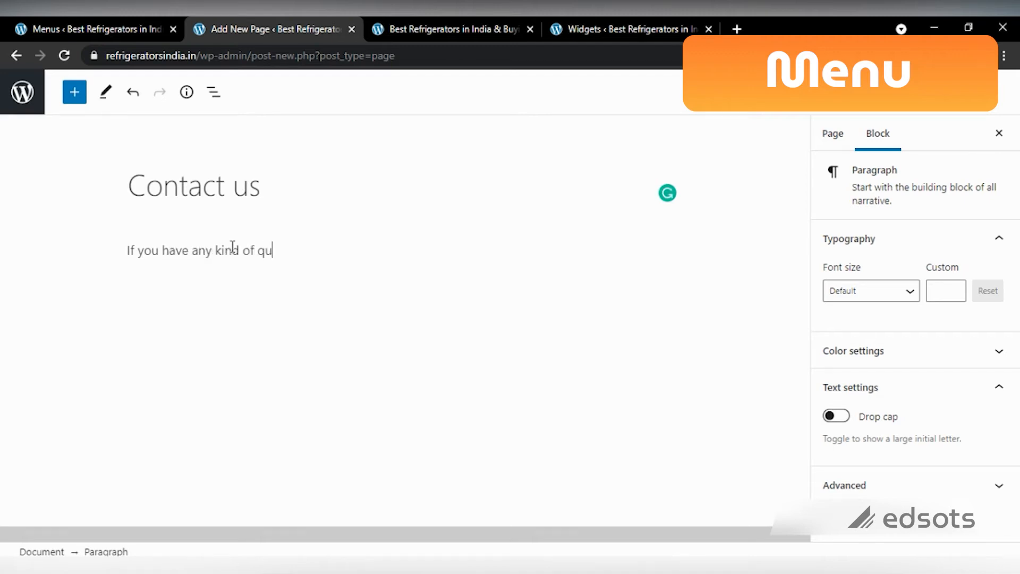
type("estion")
type("s or qeruies")
key("BackSpace")
key("BackSpace")
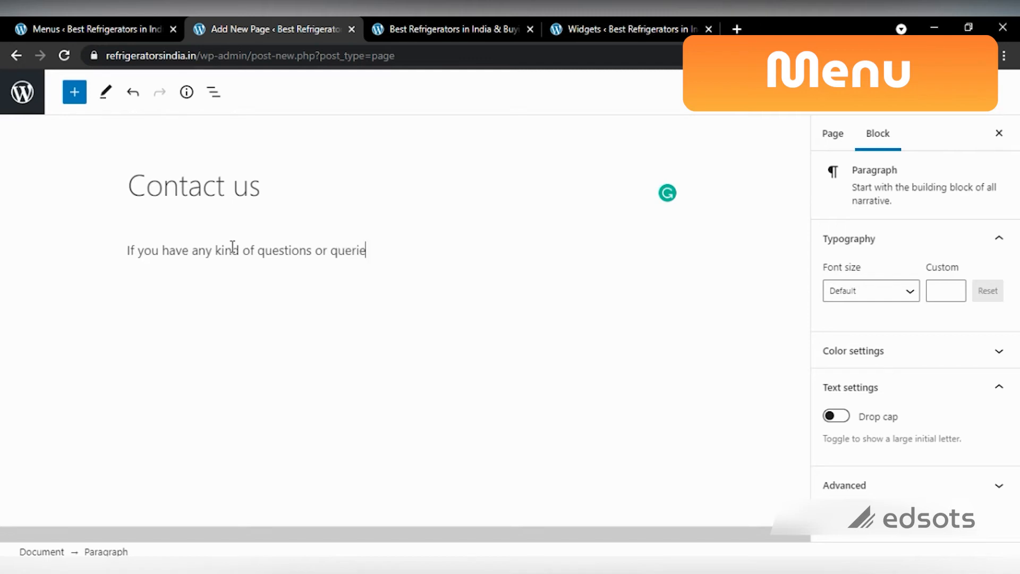
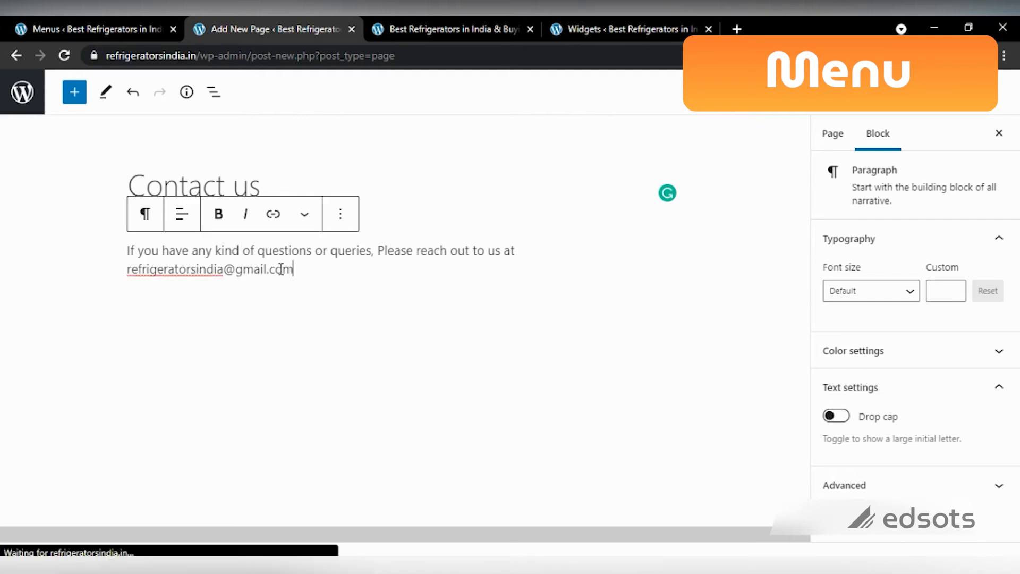
type(".")
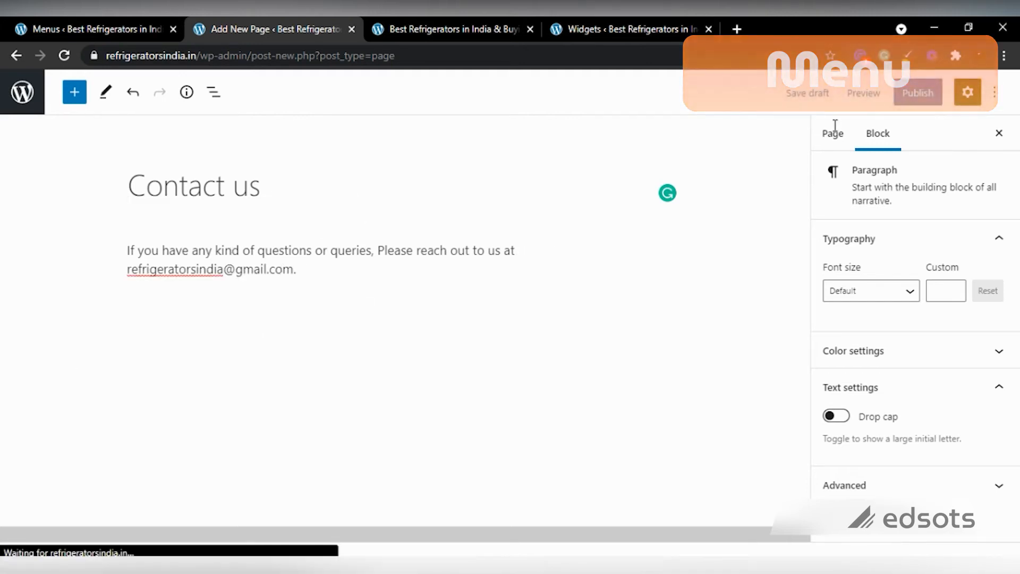
Step: Publish the Contact us page and go back to the Pages list
left_click(906, 92)
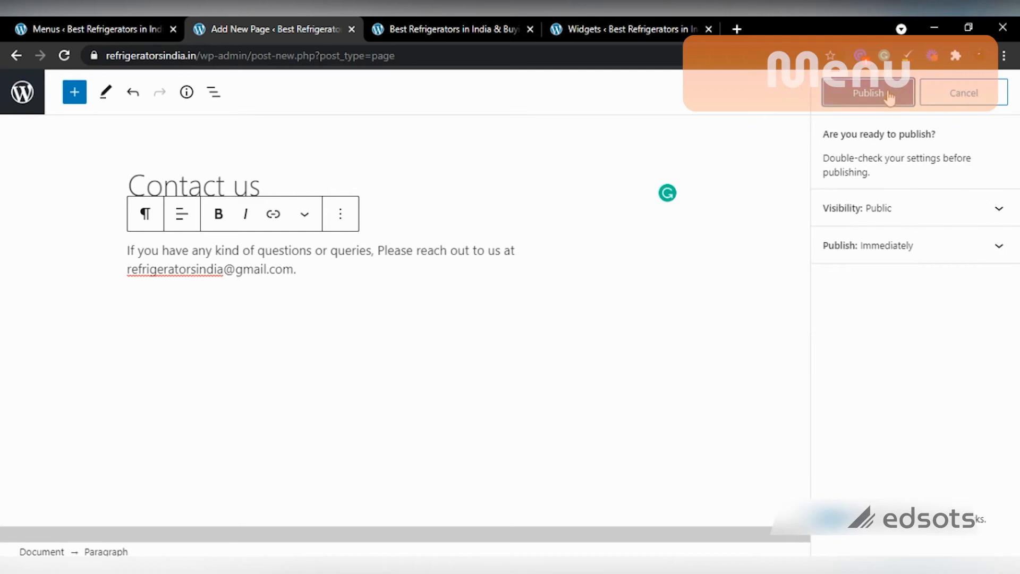
left_click(890, 96)
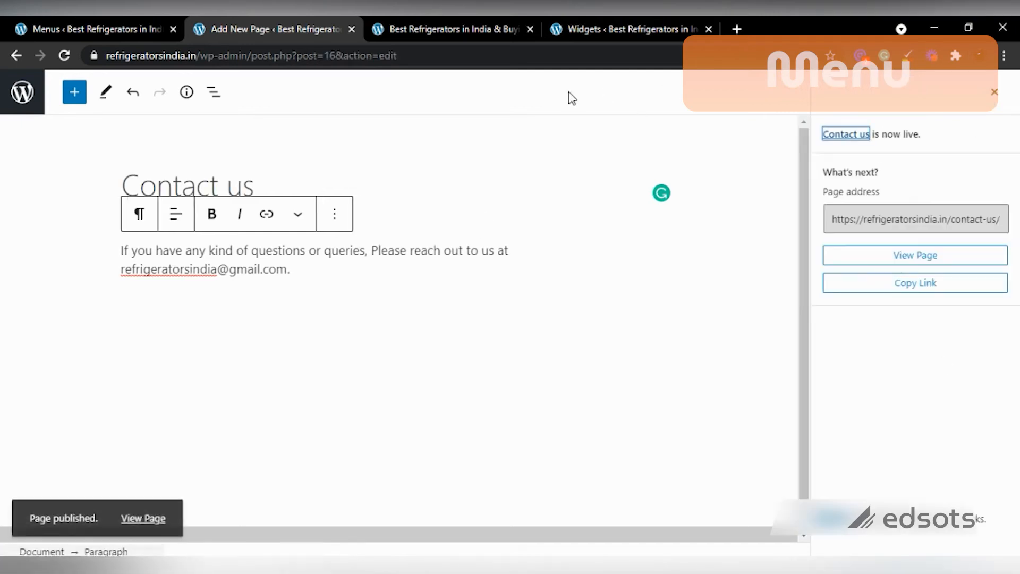
left_click(17, 58)
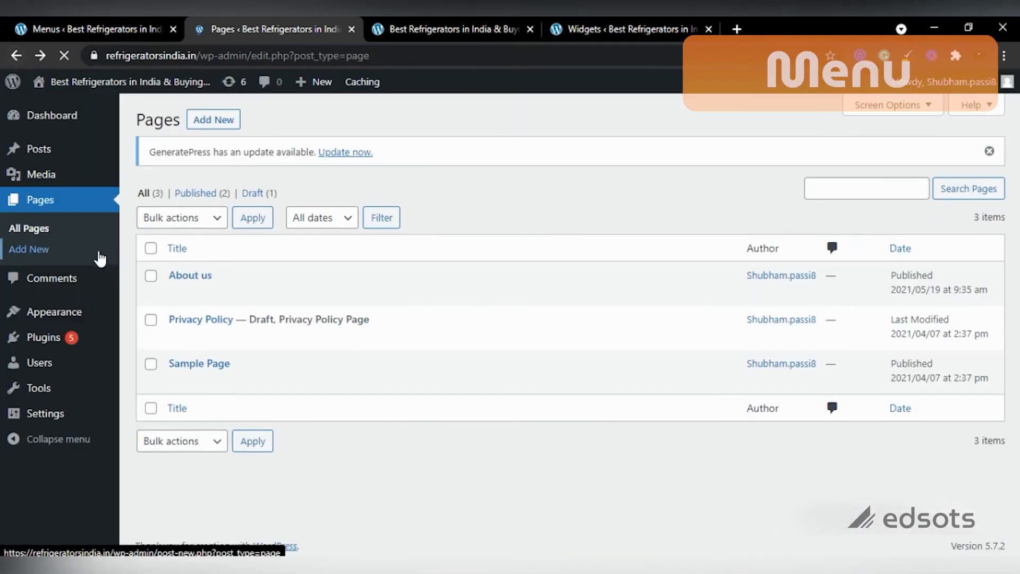
Step: Create a menu named 'Primary Sample Menu 1' assigned to the Primary Menu location
mouse_move(65, 319)
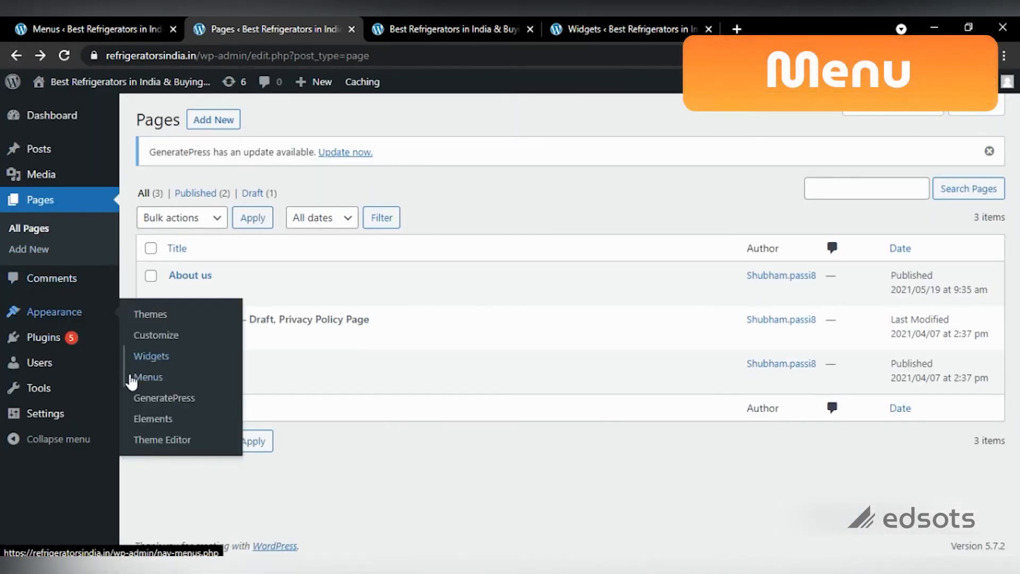
left_click(149, 377)
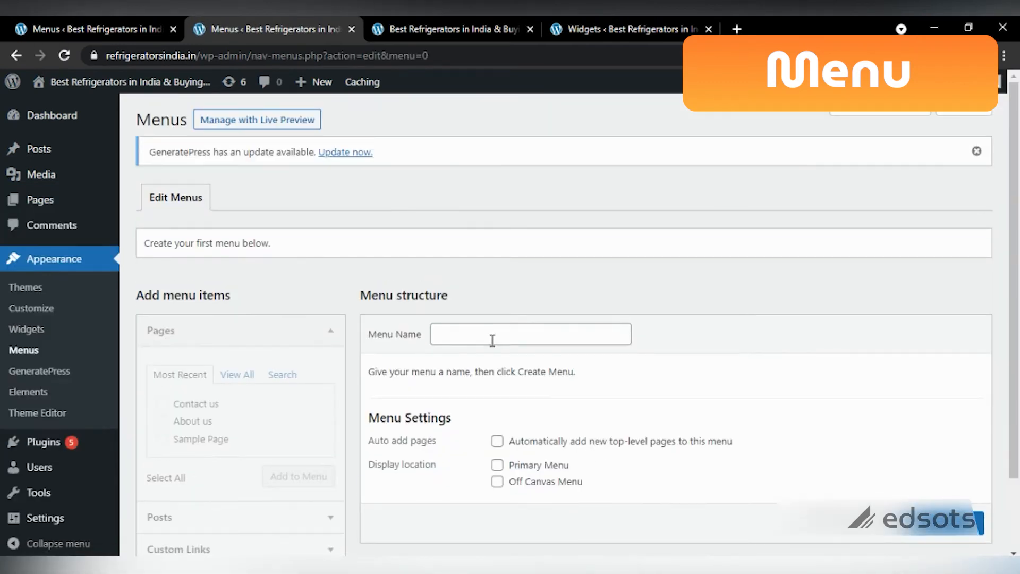
left_click(461, 335)
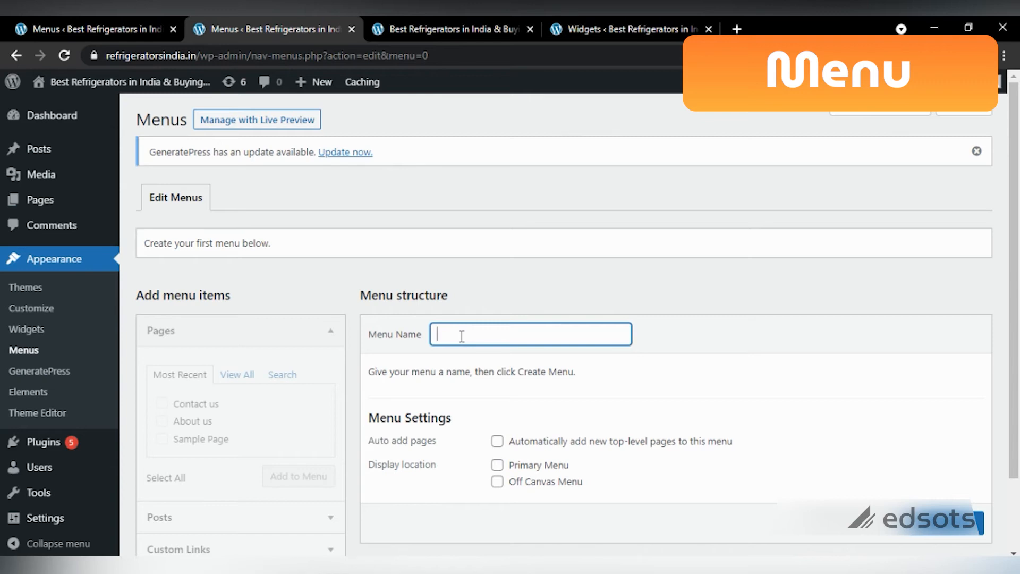
type("Primary Men")
left_click(477, 339)
type("Sam[ple Menu 1")
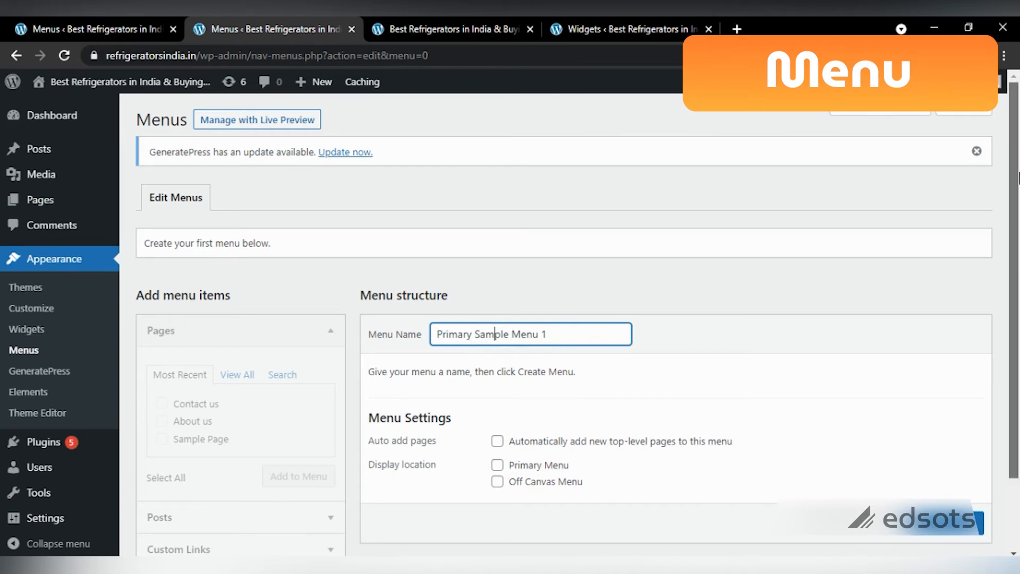
scroll(430, 417, "down", 2)
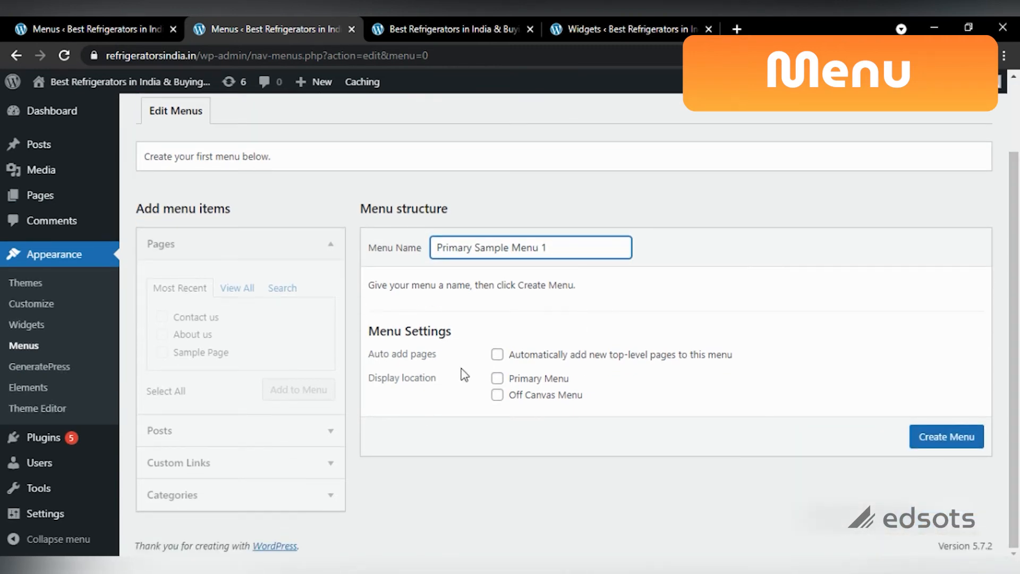
left_click(497, 378)
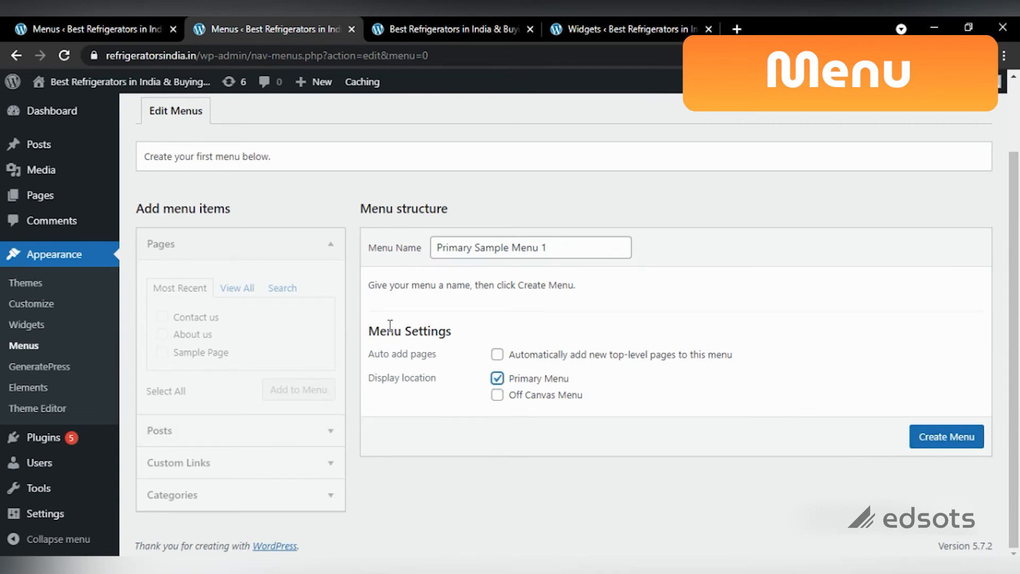
left_click(207, 428)
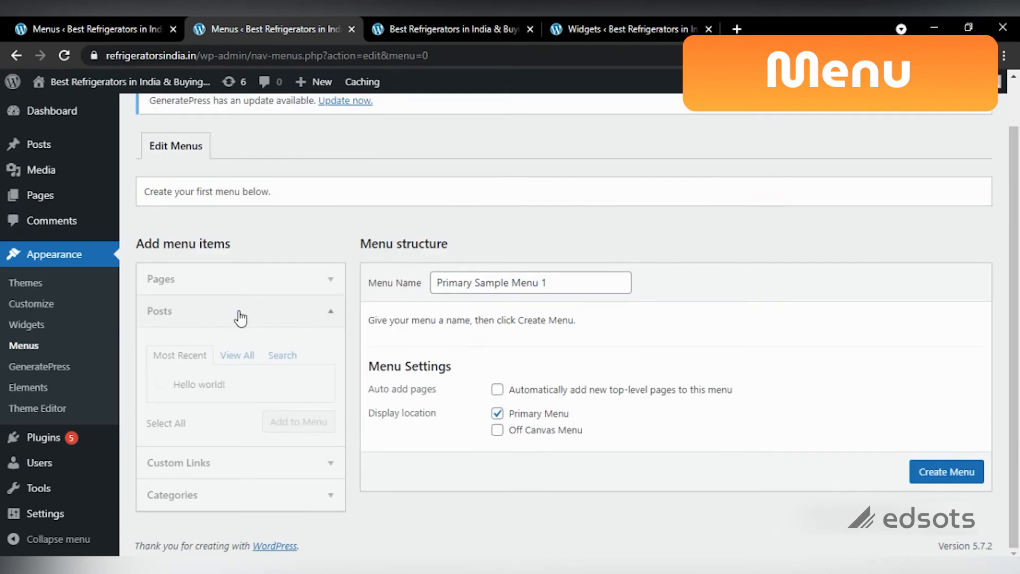
left_click(198, 290)
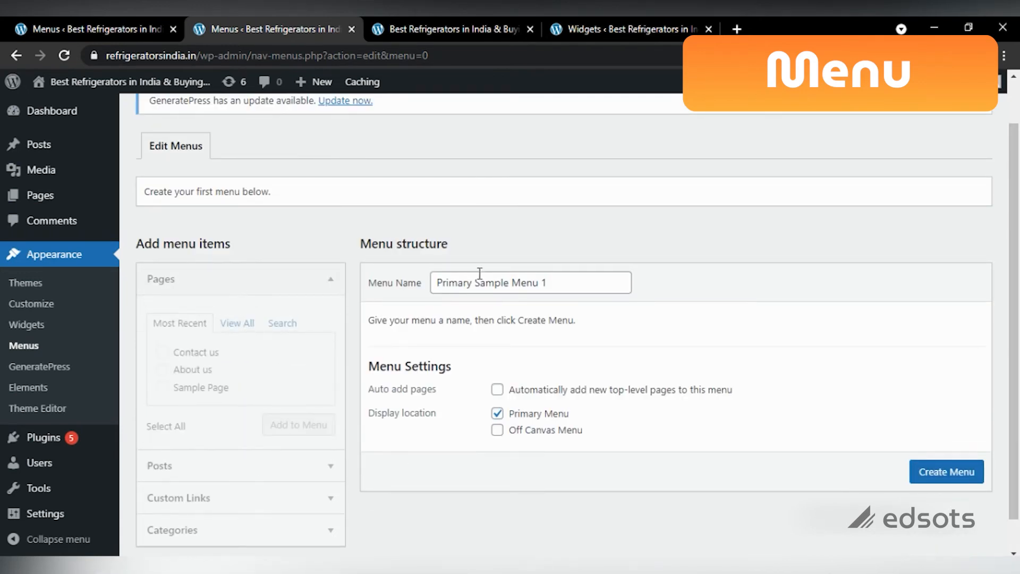
left_click(935, 473)
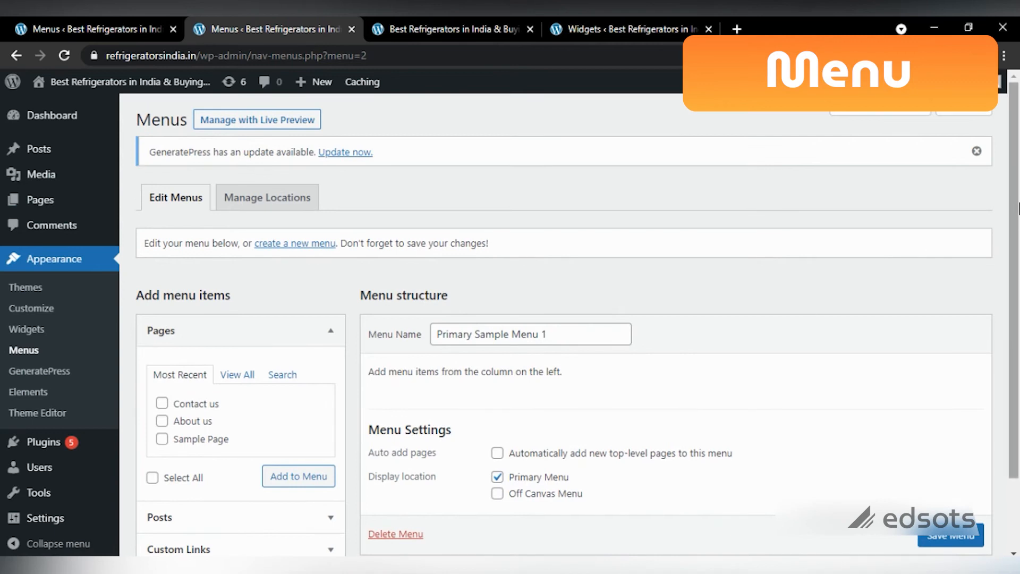
Step: Add the About us and Contact us pages to Primary Sample Menu 1
scroll(1018, 213, "down", 2)
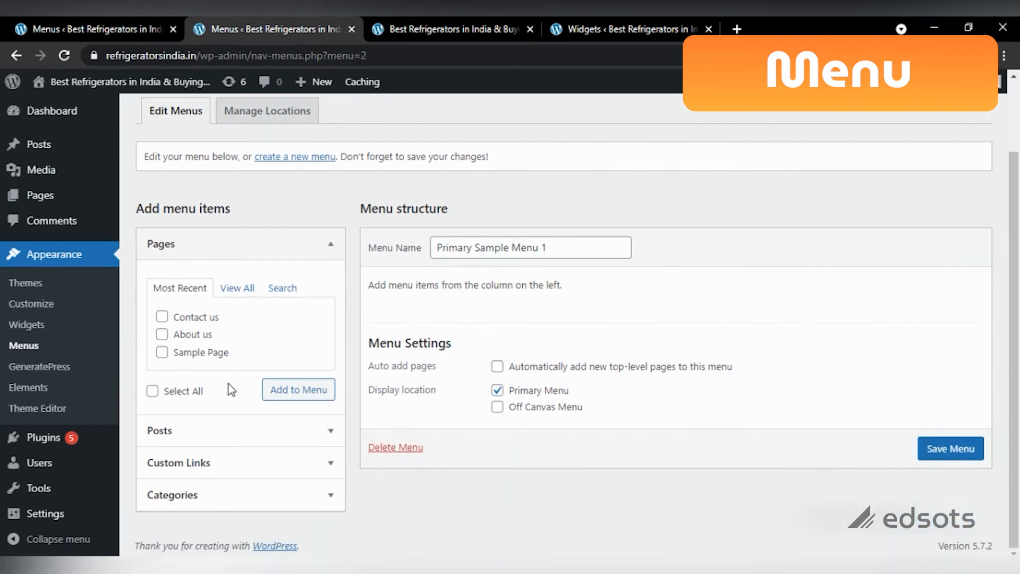
left_click(162, 319)
left_click(162, 334)
left_click(235, 299)
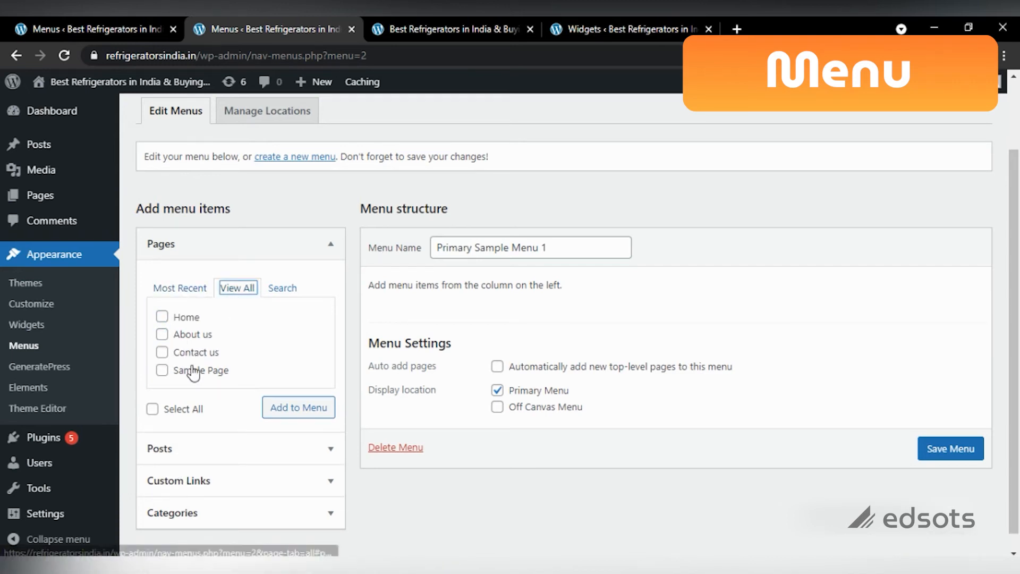
left_click(163, 334)
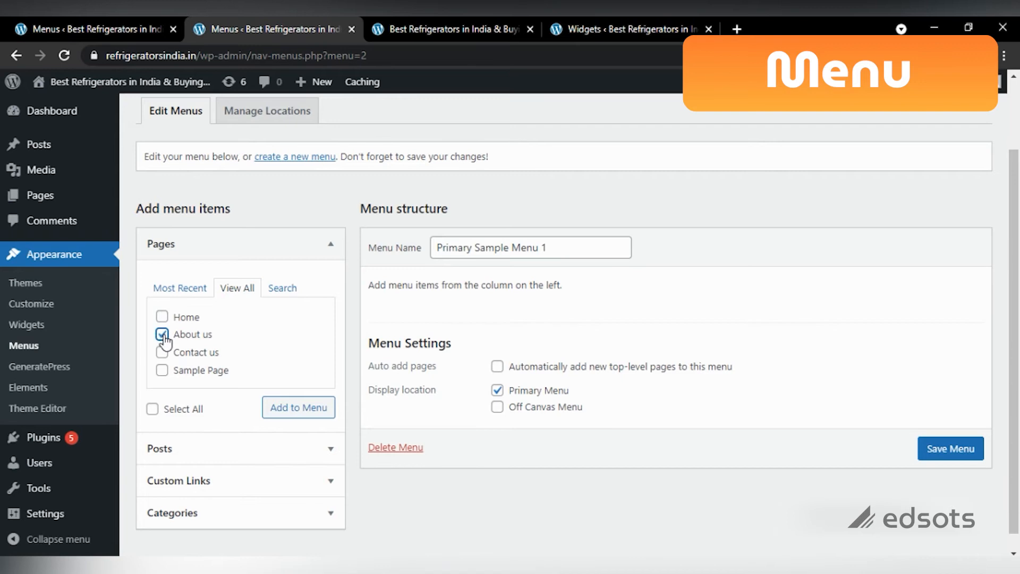
left_click(162, 352)
left_click(268, 409)
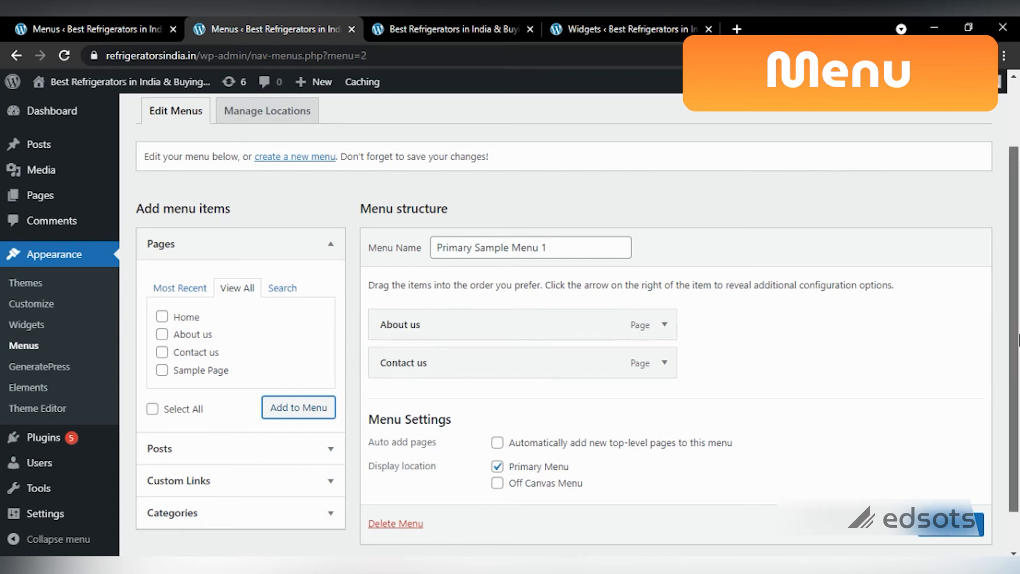
Step: Save Primary Sample Menu 1 and view the live site front page
scroll(1018, 340, "down", 2)
left_click(946, 486)
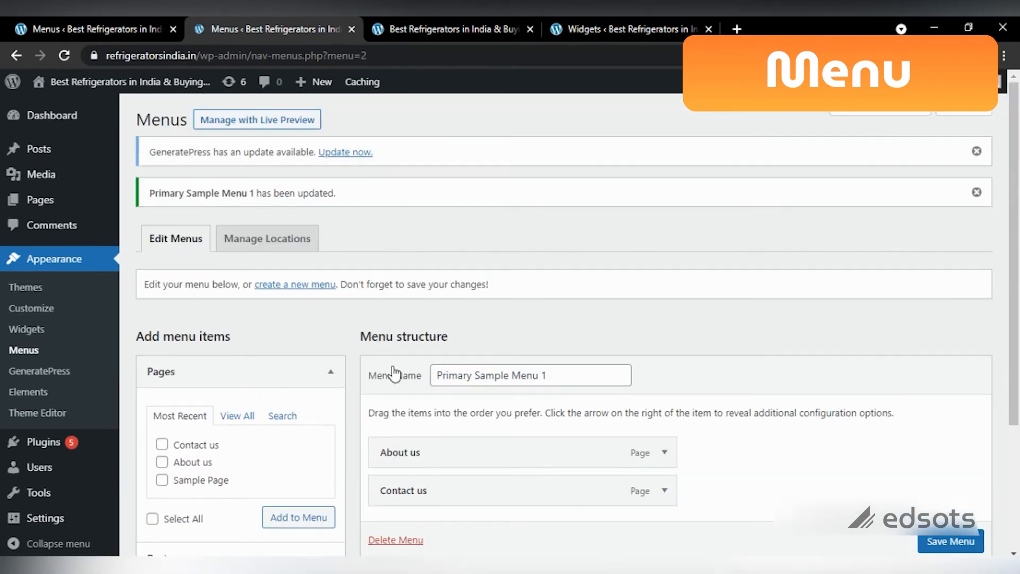
left_click(443, 19)
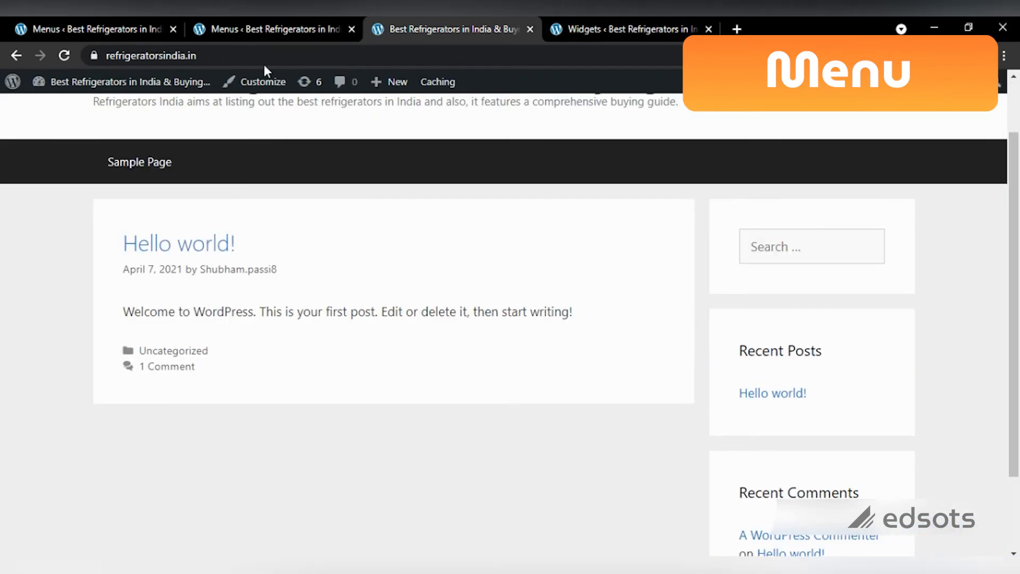
Step: Reload the front page to confirm About us and Contact us appear in the navigation bar
left_click(64, 55)
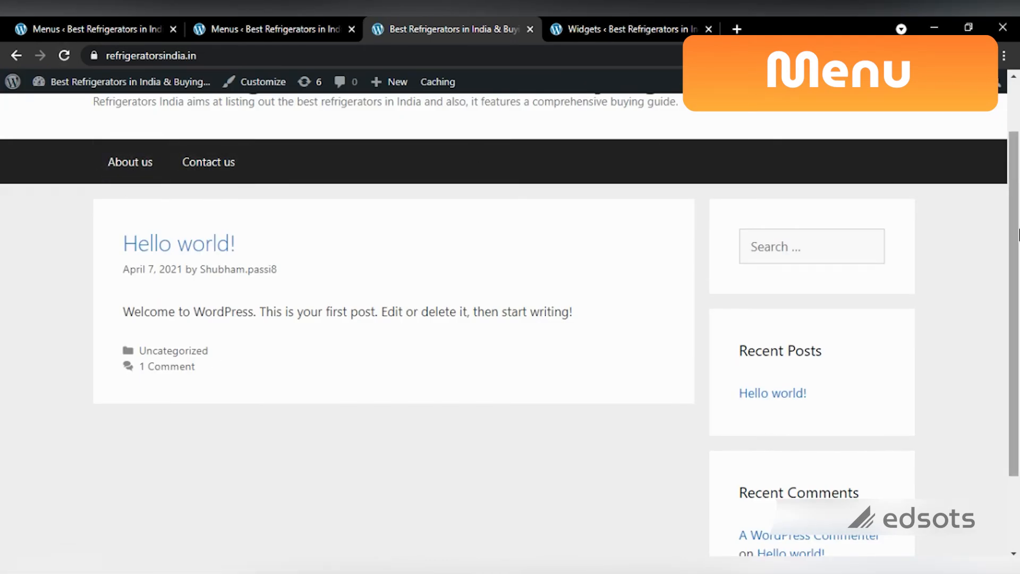
scroll(951, 173, "up", 2)
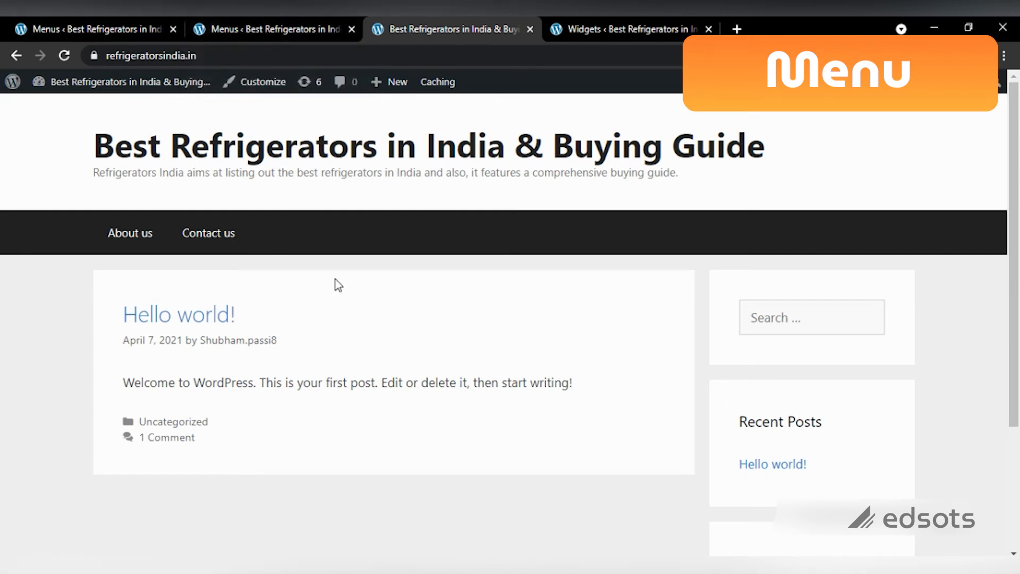
left_click(225, 21)
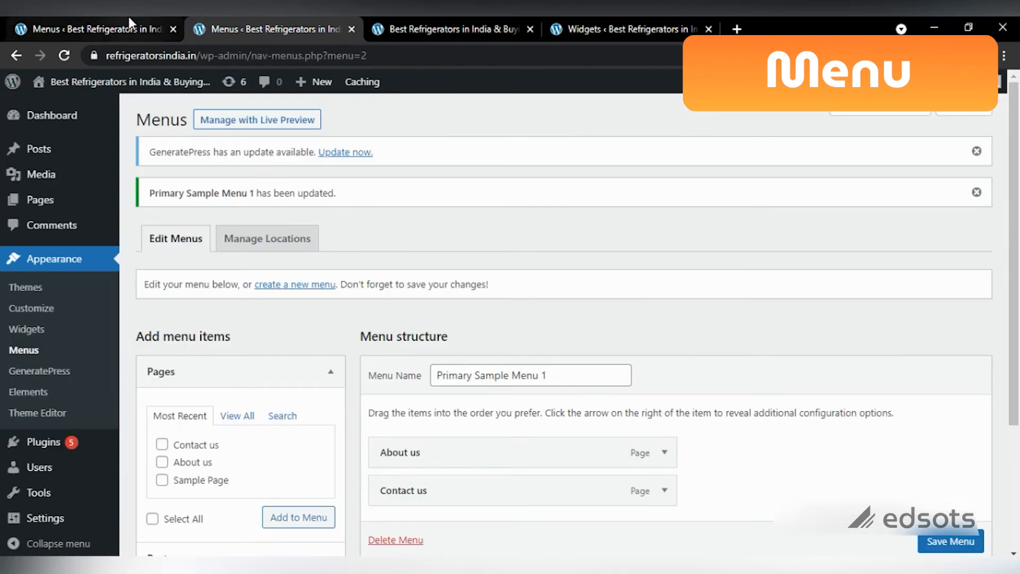
Step: Review the Posts, Custom Links, Pages and Categories menu item boxes, then save the menu again
scroll(995, 342, "down", 3)
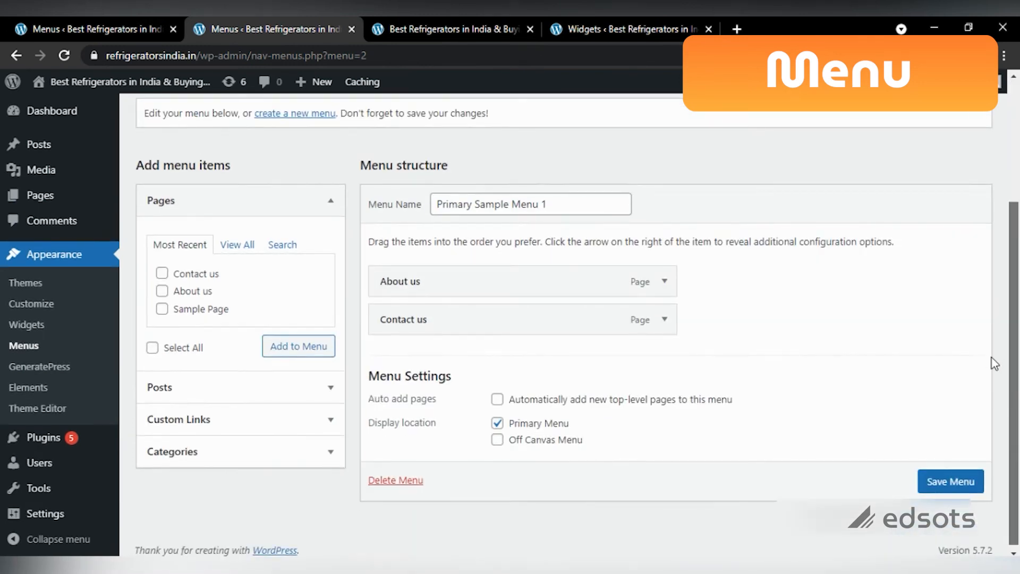
left_click(326, 391)
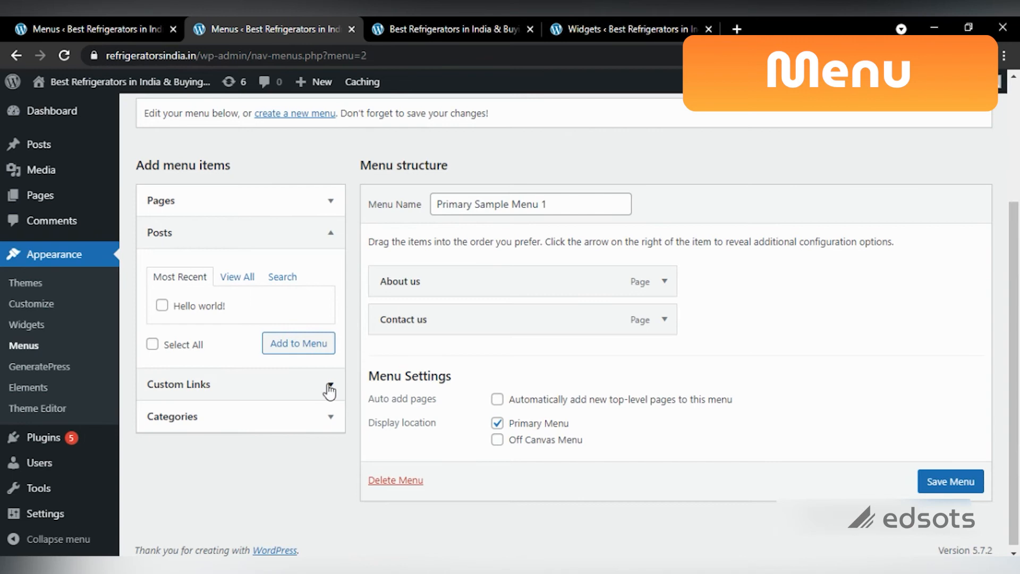
left_click(328, 388)
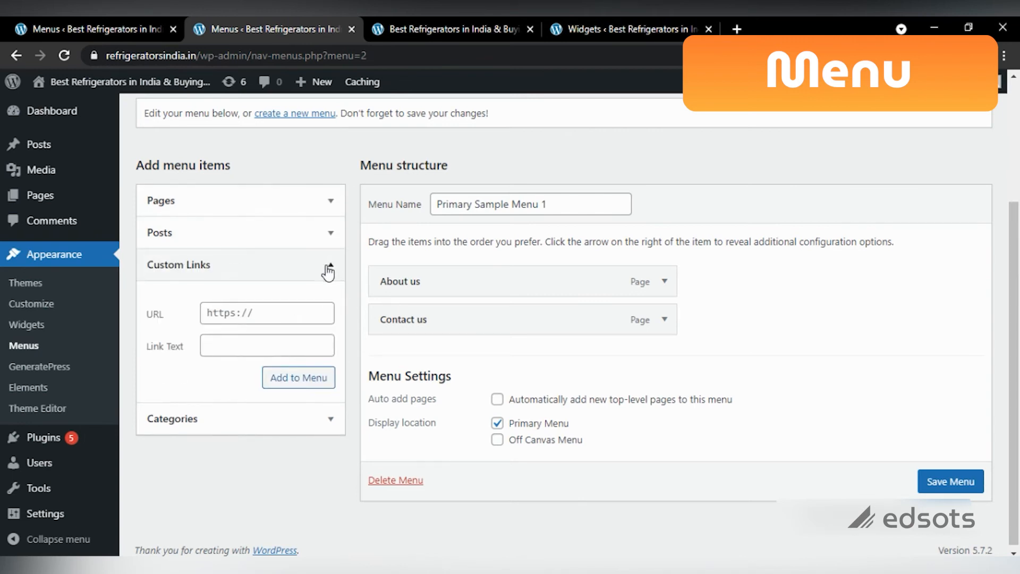
left_click(328, 271)
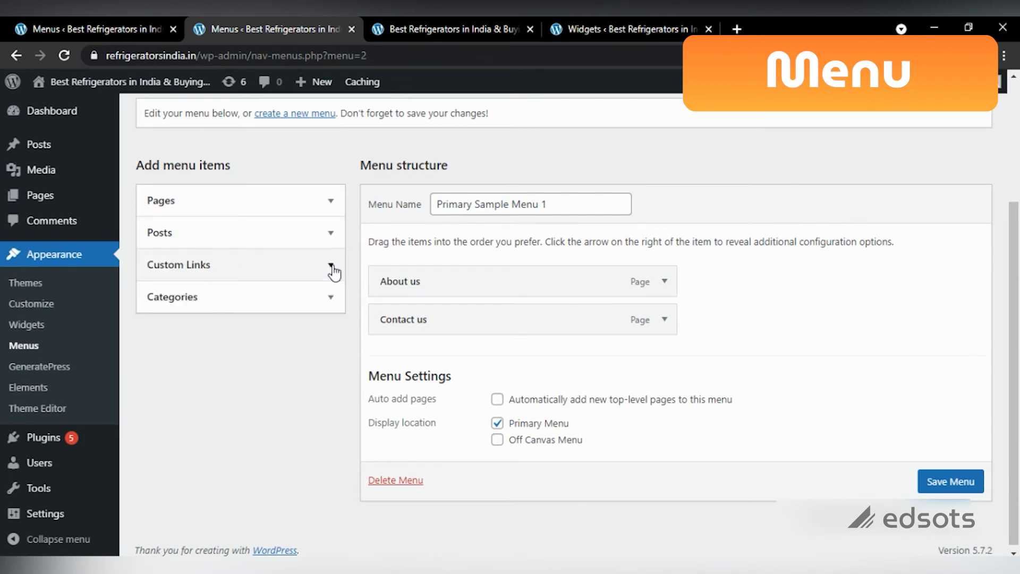
left_click(312, 242)
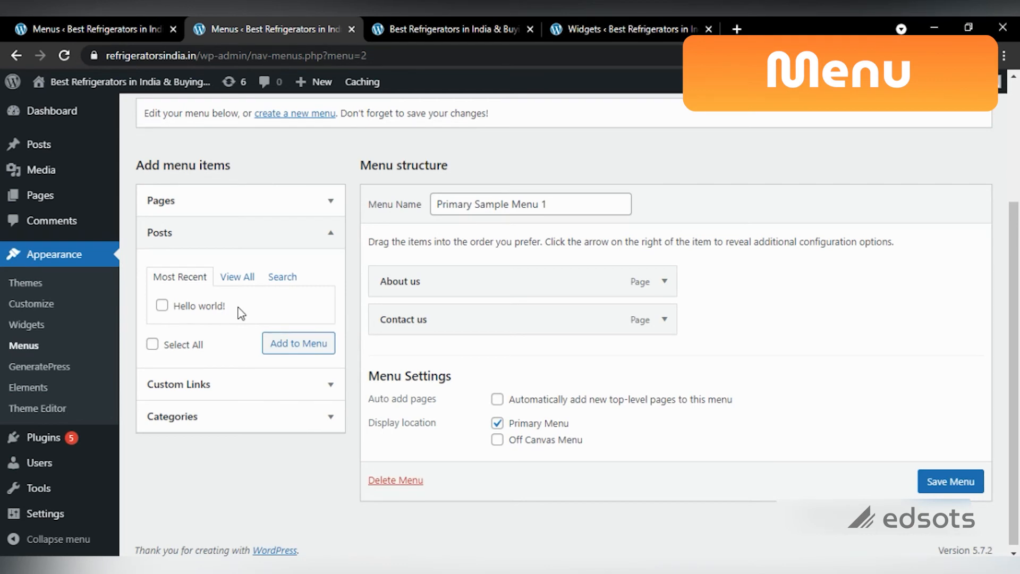
left_click(207, 199)
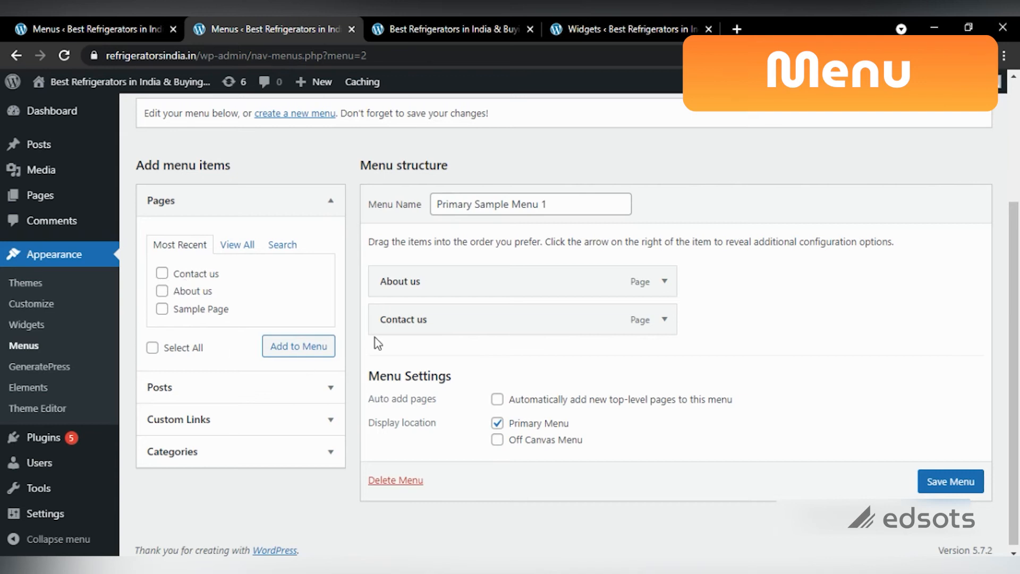
left_click(289, 401)
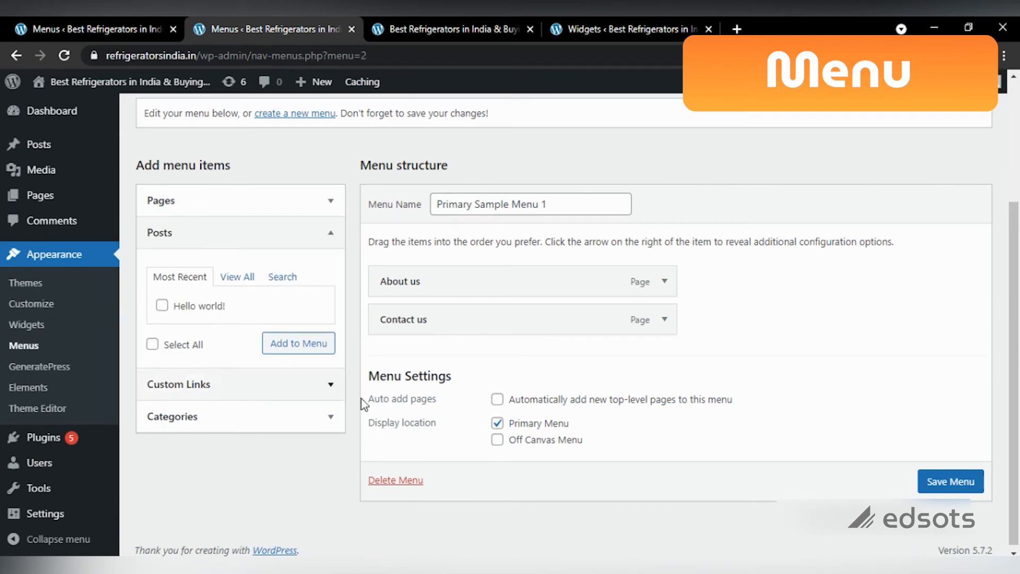
left_click(250, 428)
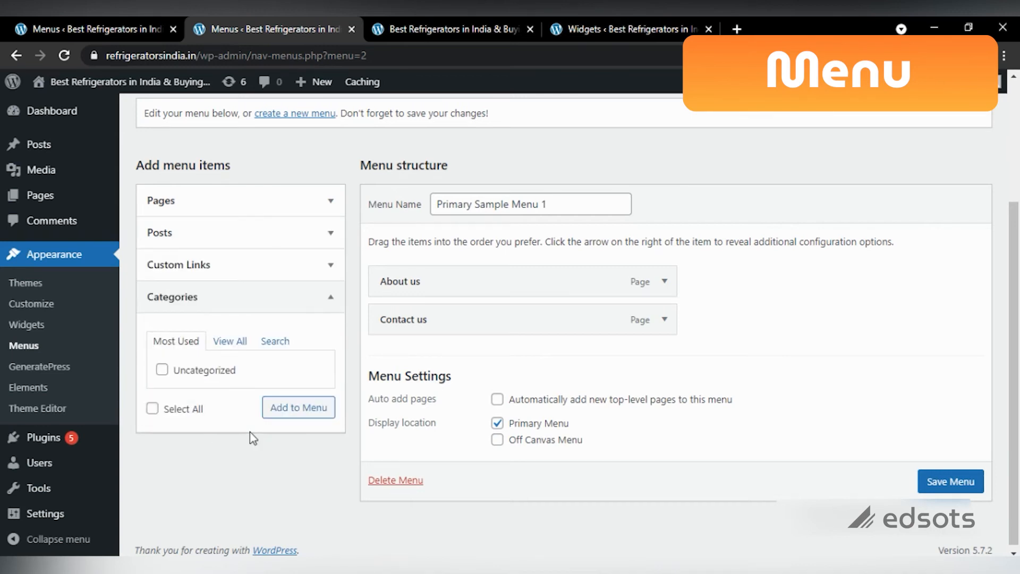
left_click(972, 483)
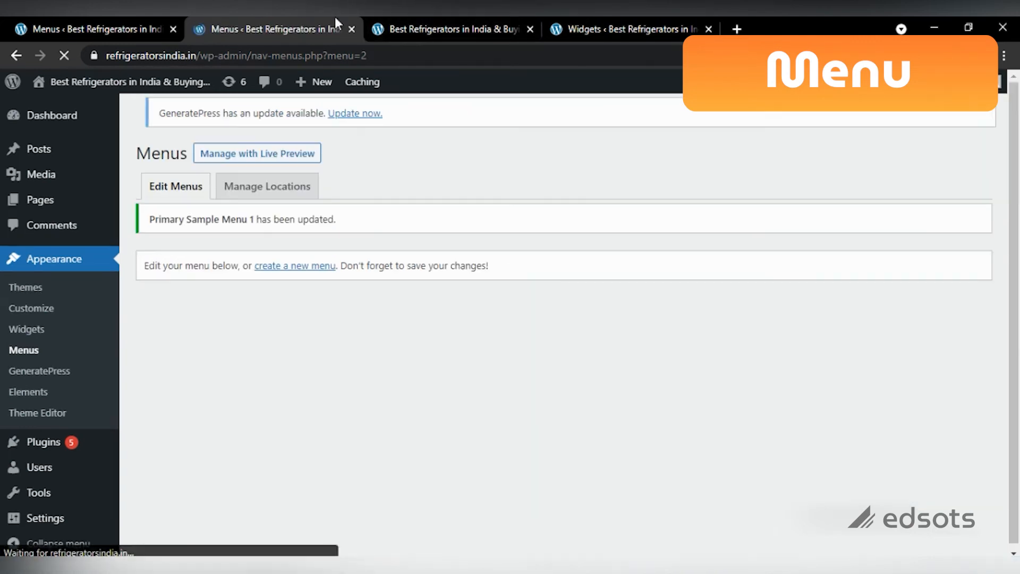
left_click(408, 20)
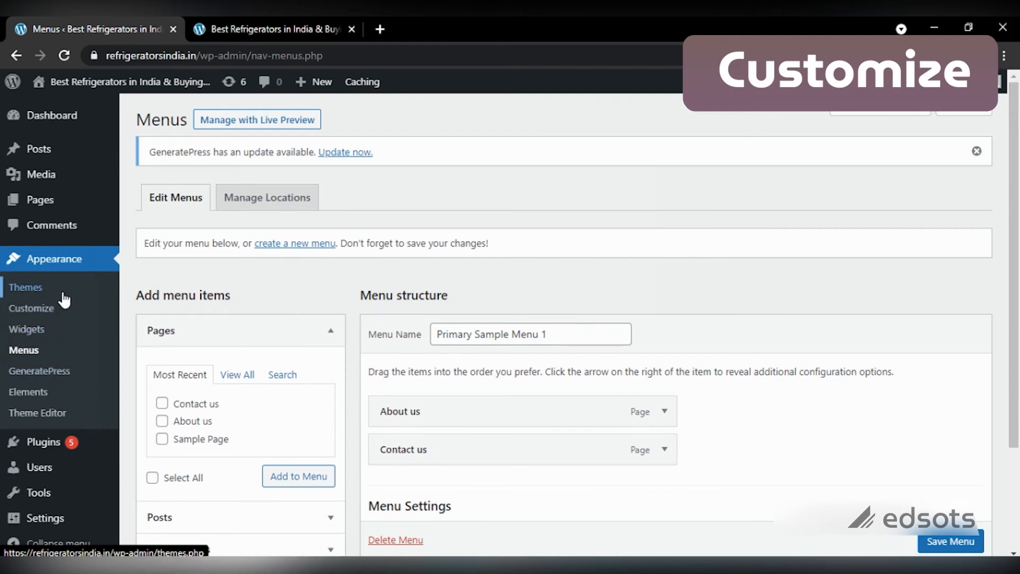
Step: Open the GeneratePress options page alongside Menus and browse its GP Premium 1.8.3 modules
middle_click(59, 379)
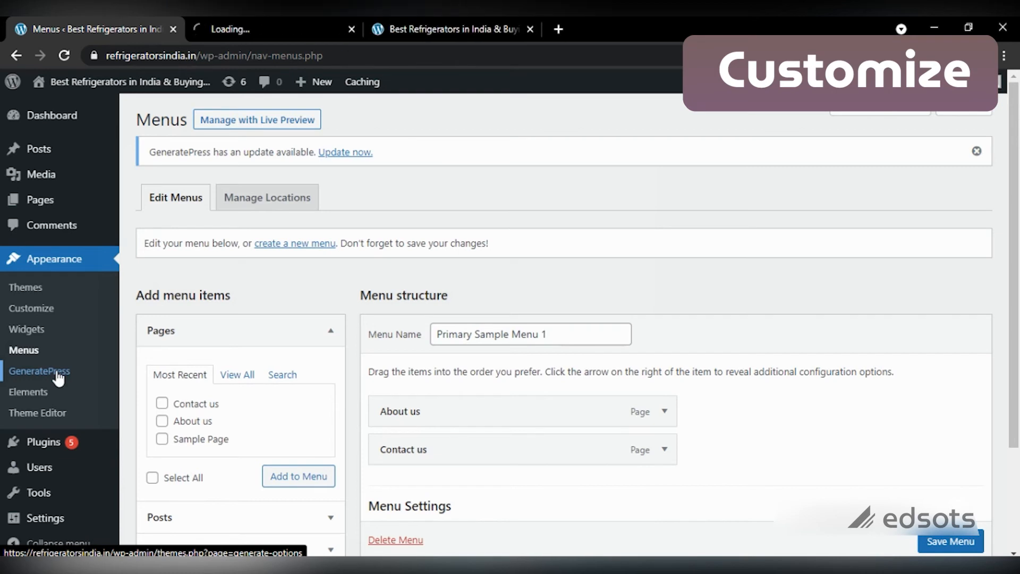
left_click(268, 16)
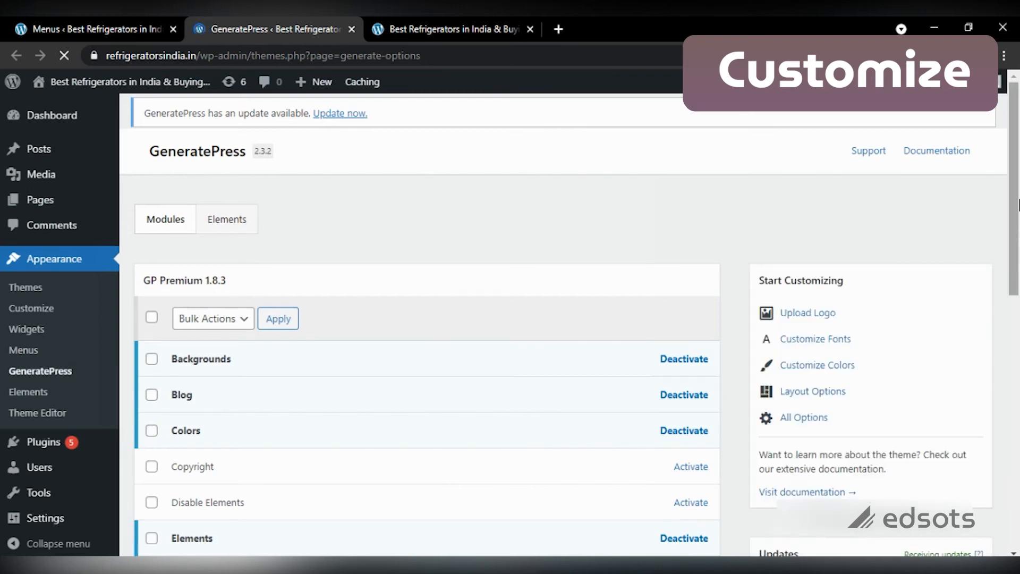
left_click_drag(1014, 207, 994, 218)
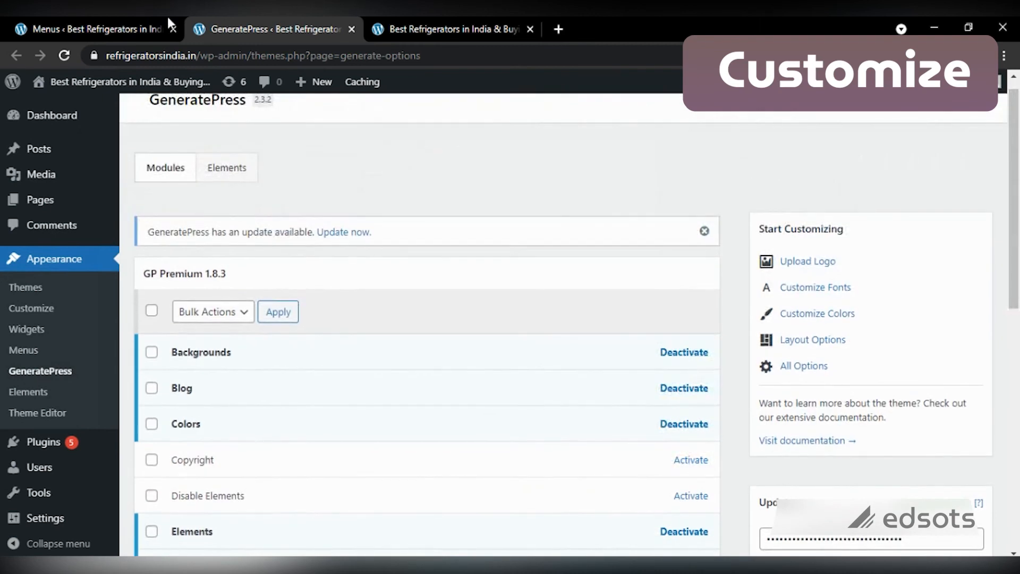
left_click(60, 17)
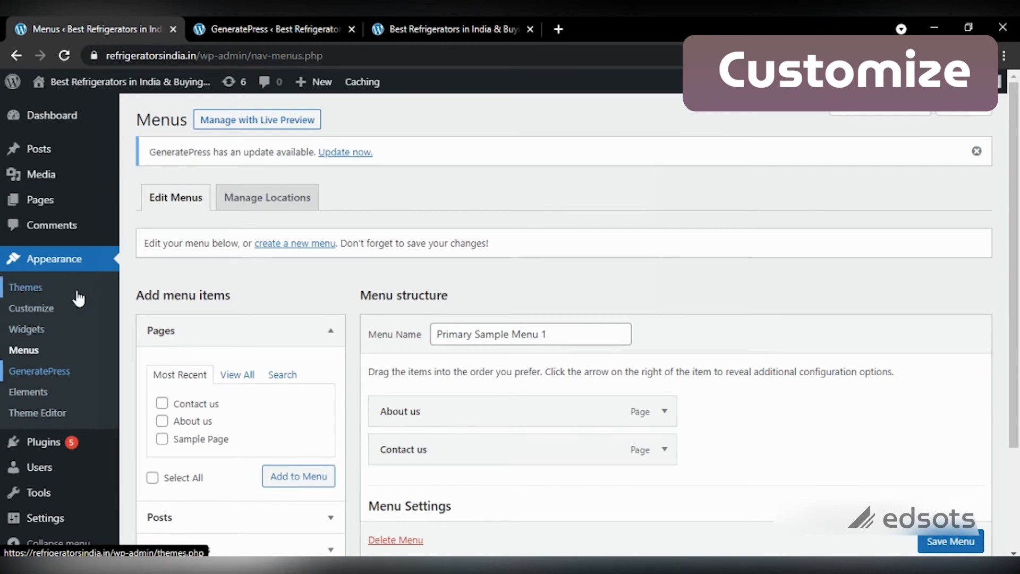
Step: Open the site Customizer in its own tab and close the GeneratePress options tab
middle_click(41, 314)
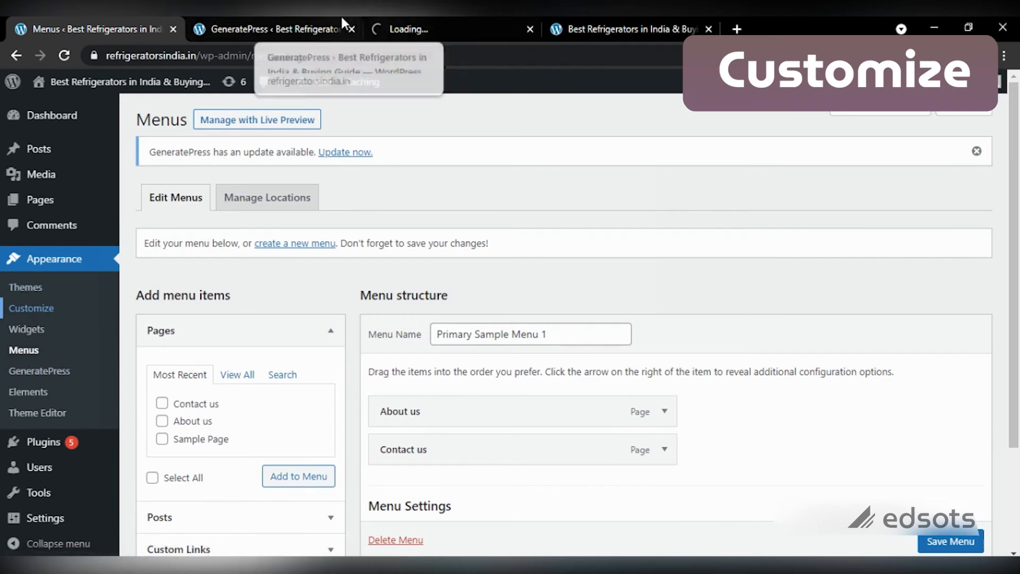
left_click(464, 18)
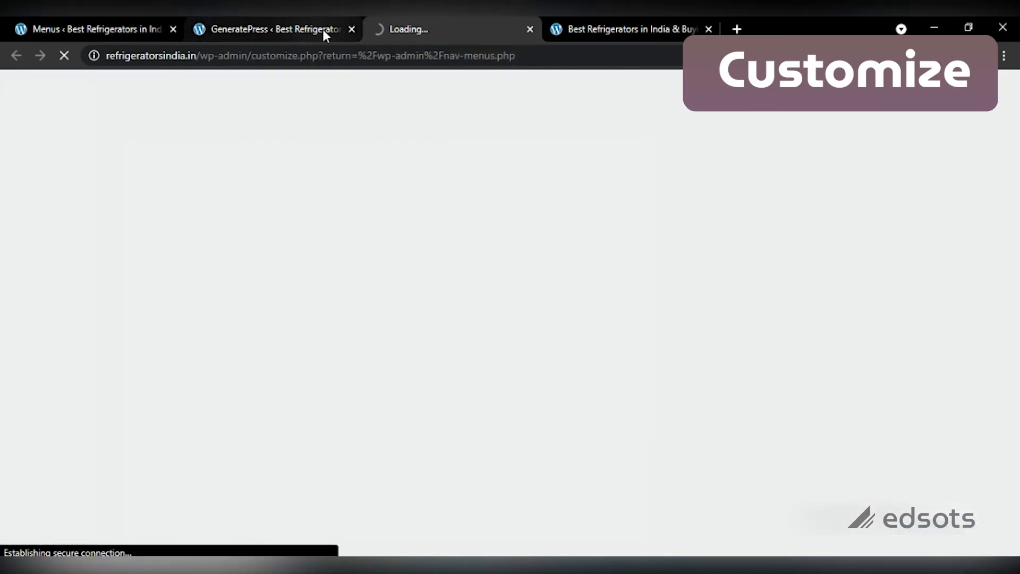
left_click(351, 29)
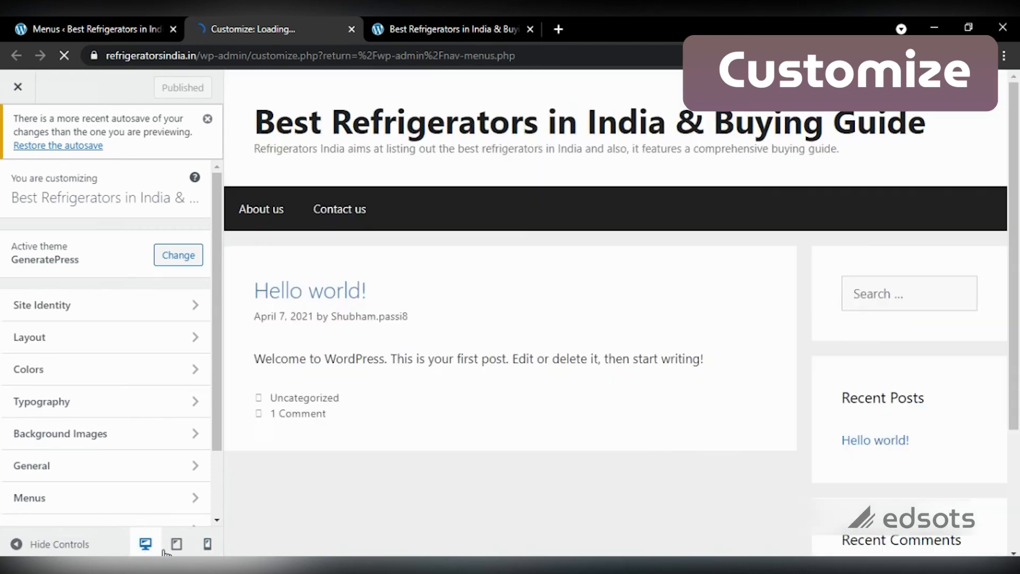
Step: Check the Customizer preview at tablet and mobile widths, then return to desktop
left_click(176, 545)
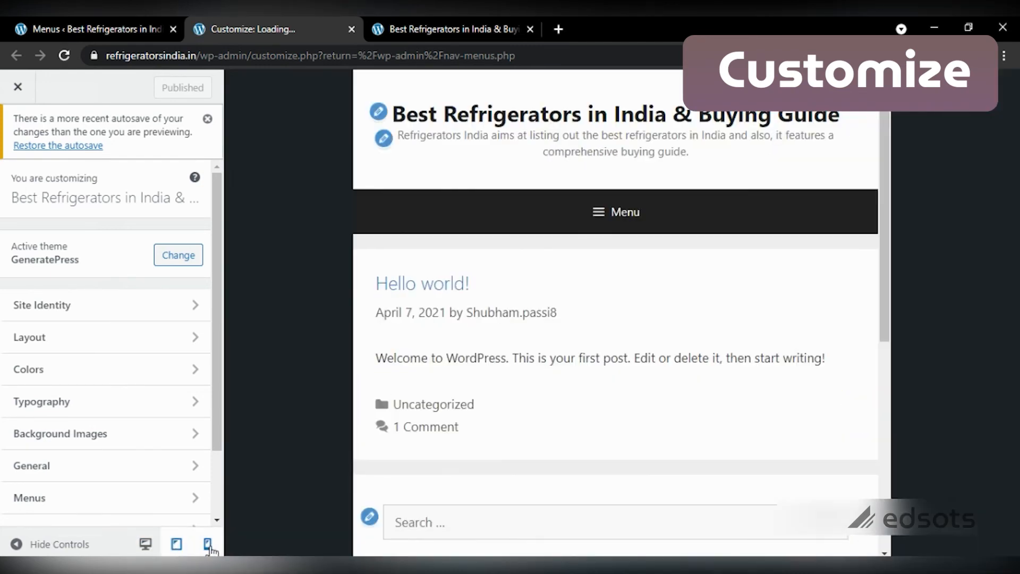
left_click(208, 545)
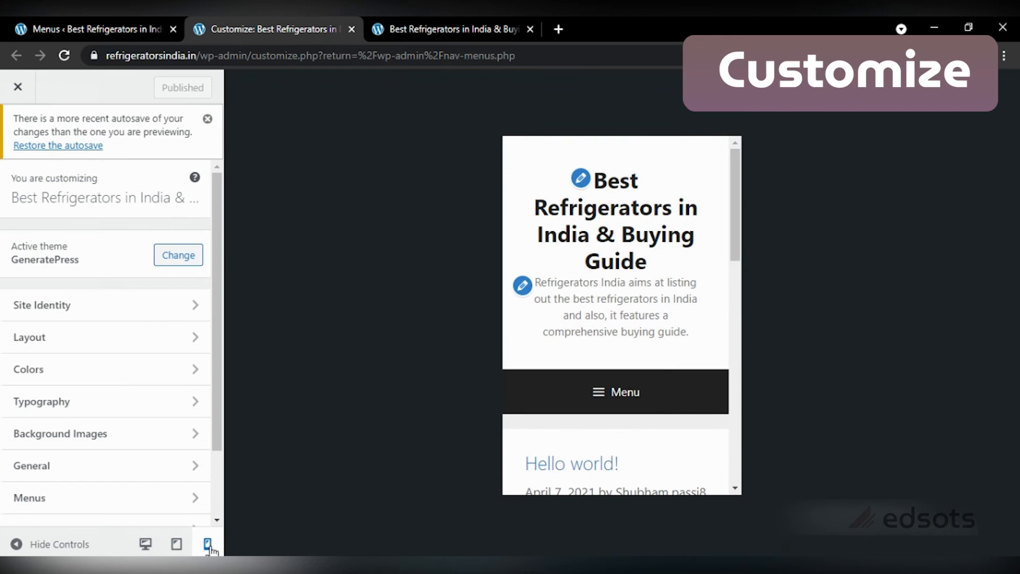
left_click(146, 543)
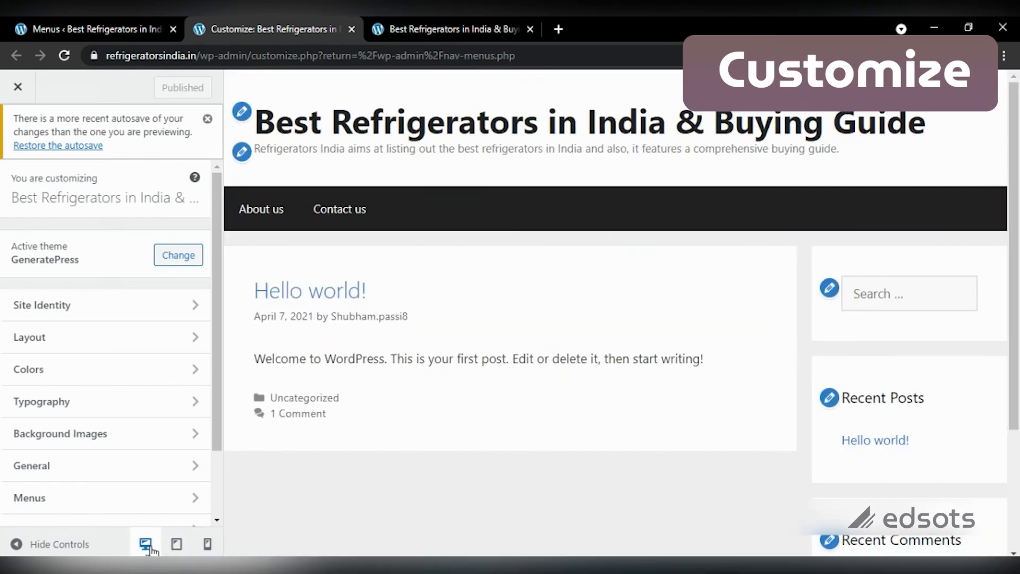
left_click_drag(218, 211, 214, 251)
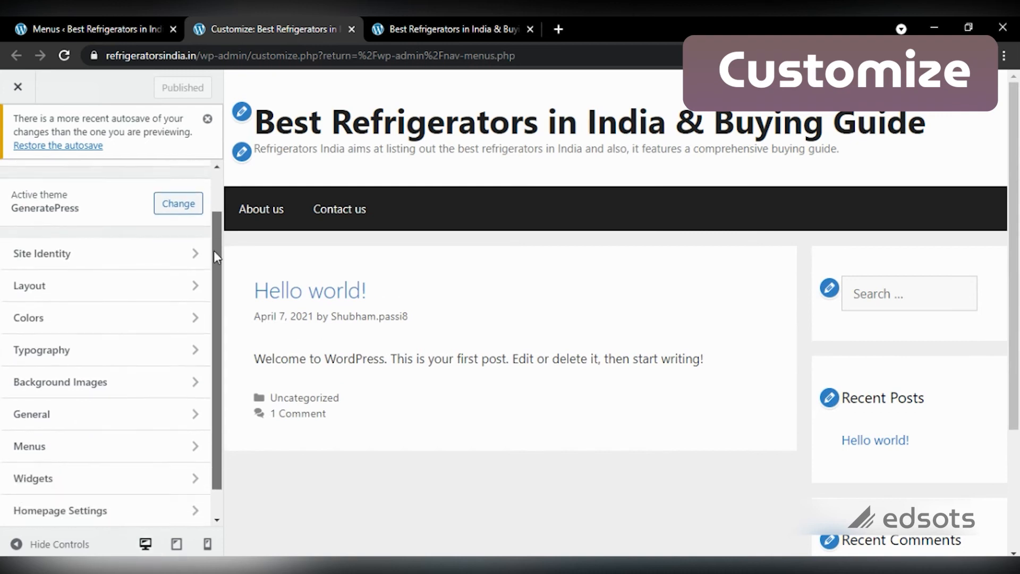
Step: Turn on Hide site title and Hide site tagline under Site Identity
left_click(126, 258)
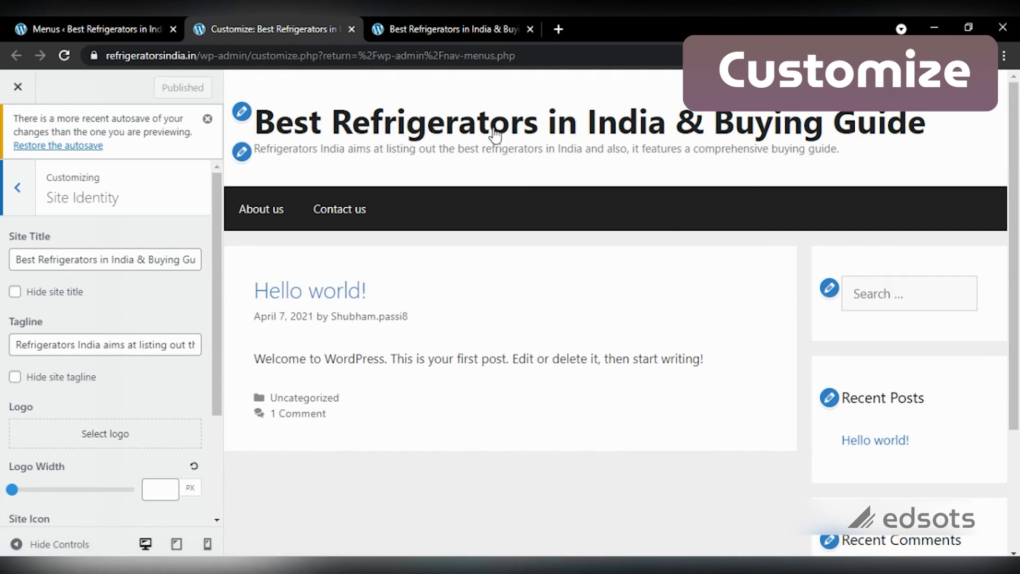
left_click(17, 292)
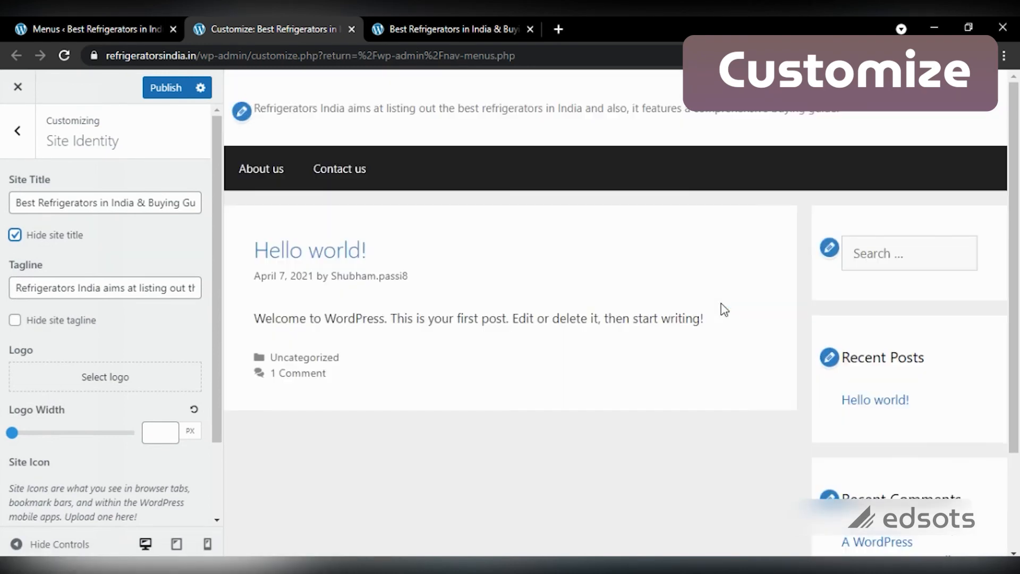
left_click(15, 322)
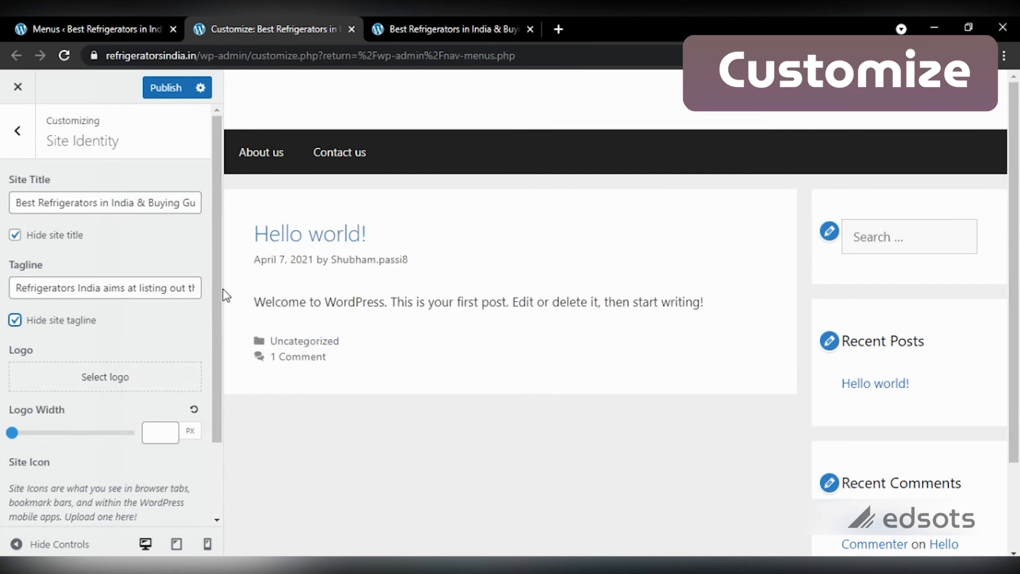
left_click(559, 28)
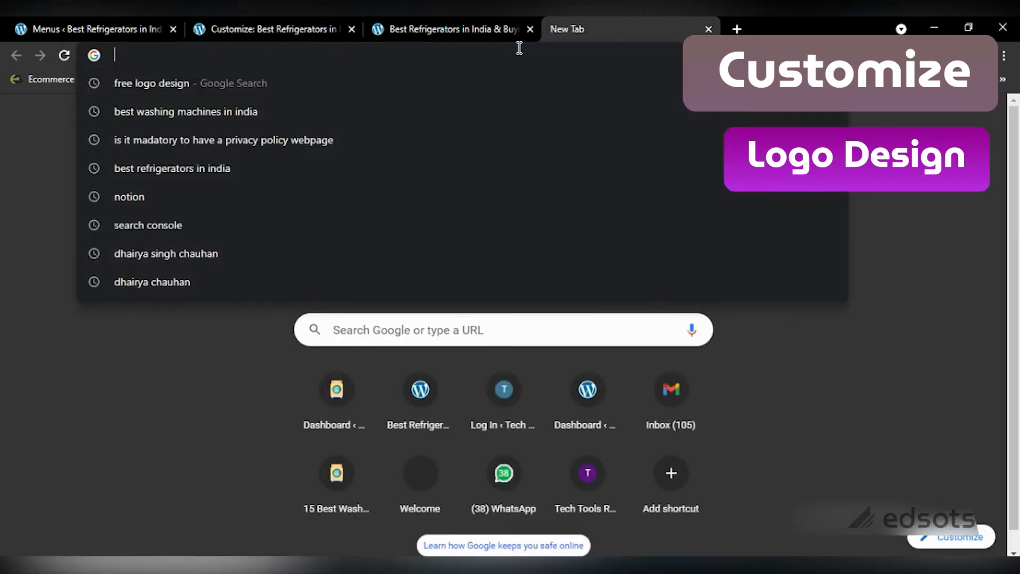
Step: Search Google for 'free logo design' and open the FreeLogoDesign result in a background tab
type("fre")
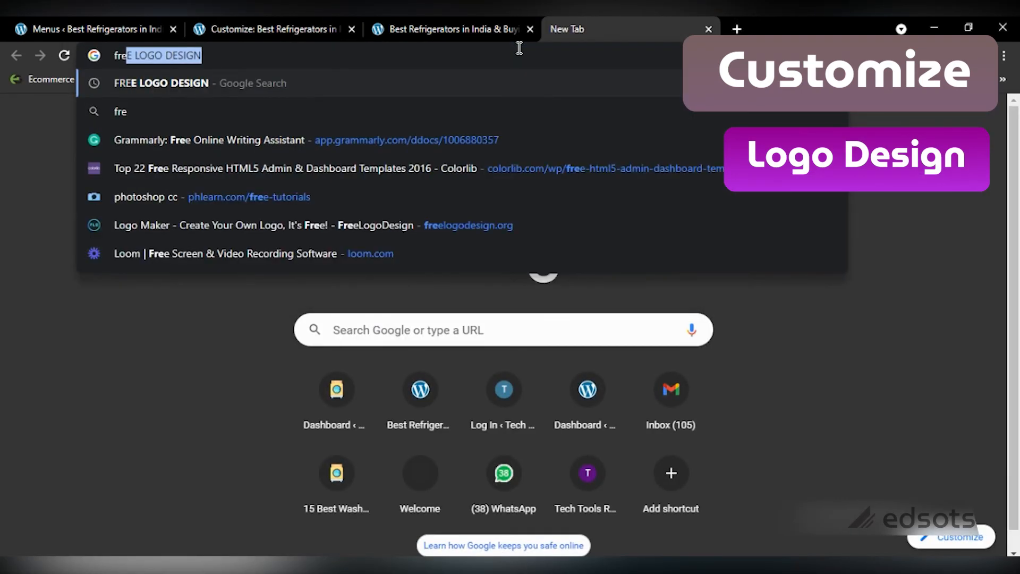
key("BackSpace")
key("BackSpace")
key("BackSpace")
key("BackSpace")
type("free logo dsign")
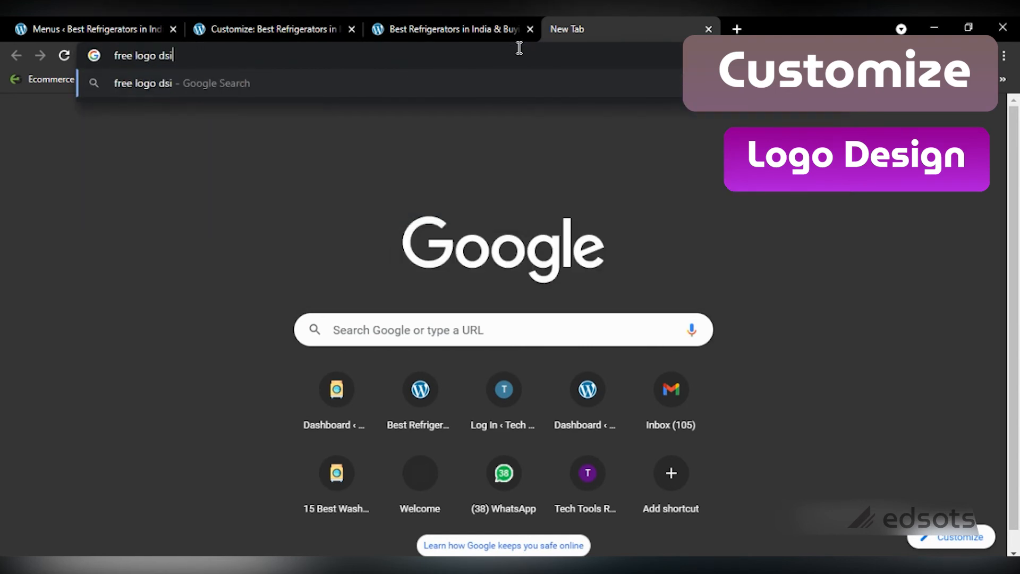
key("Return")
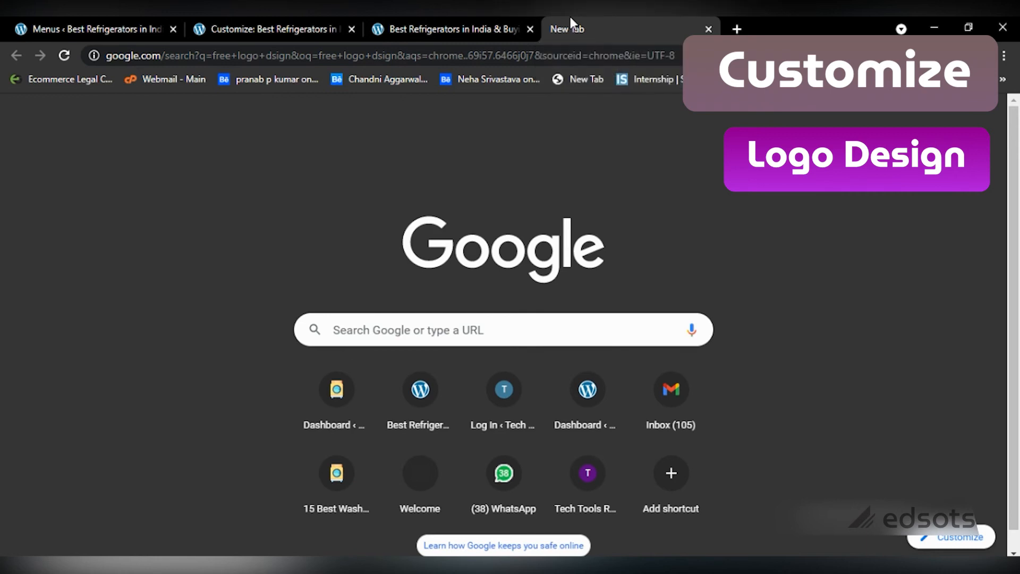
key("Return")
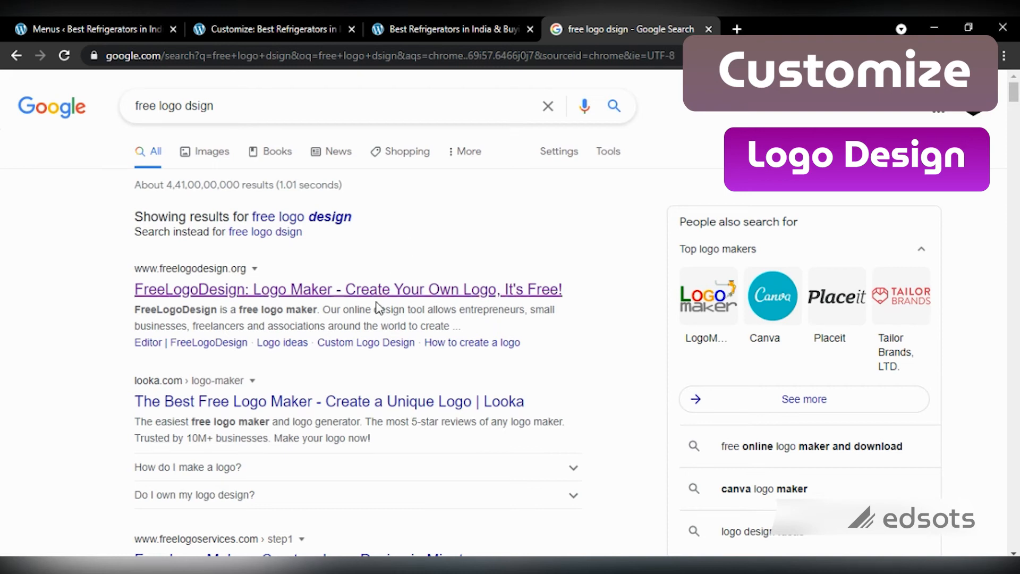
middle_click(337, 296)
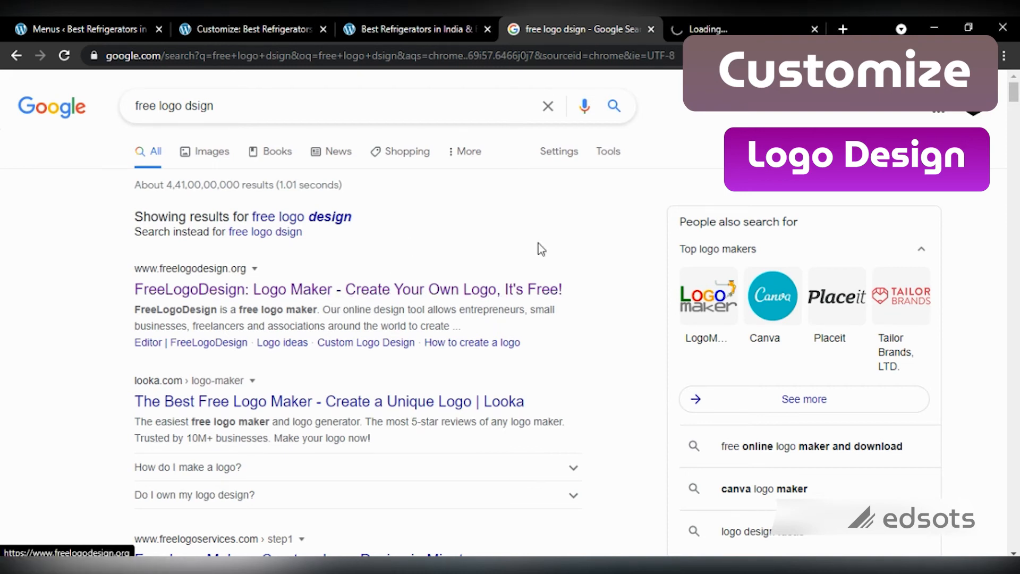
Step: Enter 'Refrigerators India' as the logo company name and choose the Technology category
left_click(726, 19)
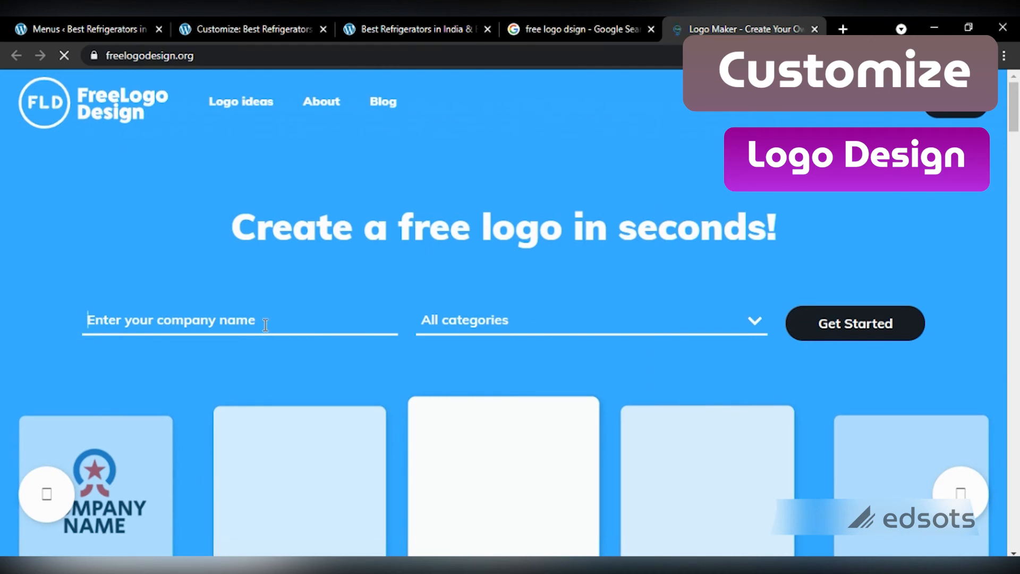
type("Refr")
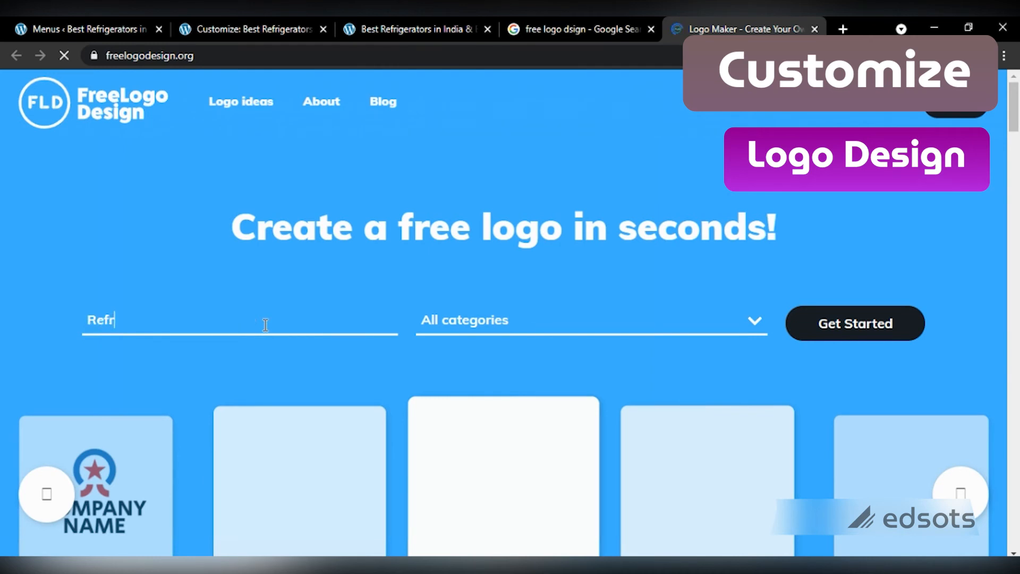
type("igerators")
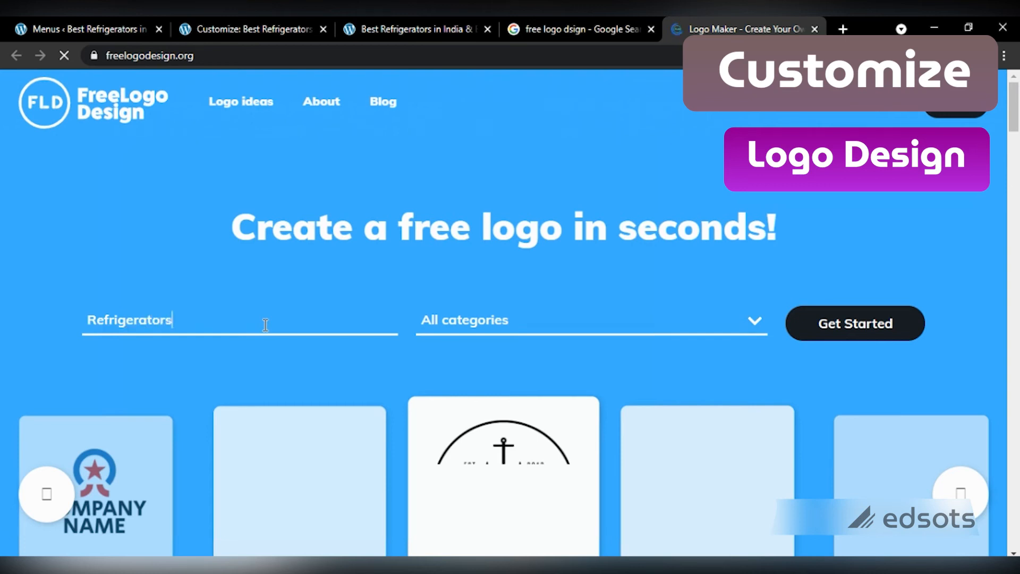
type(" Ind")
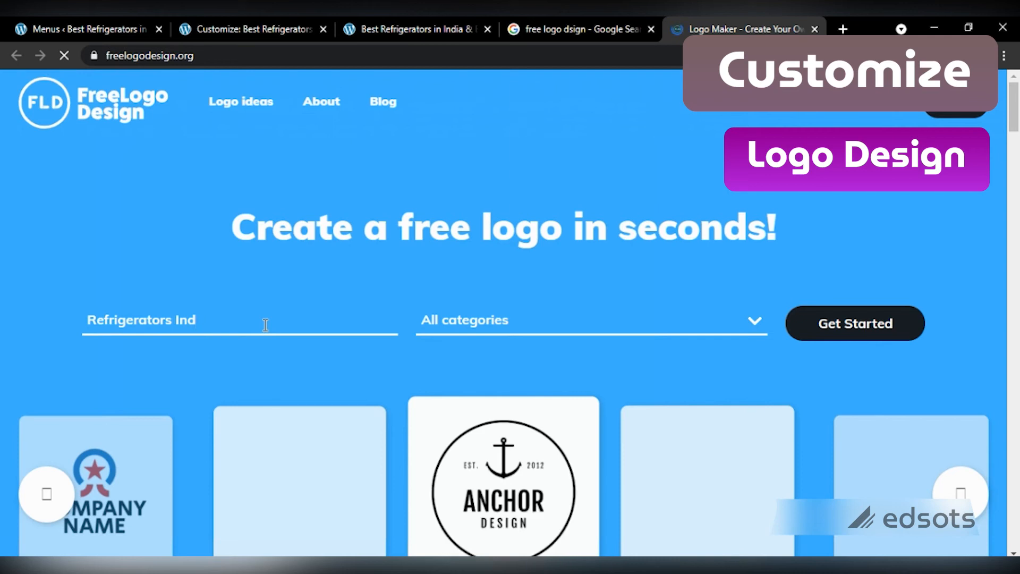
type("ia")
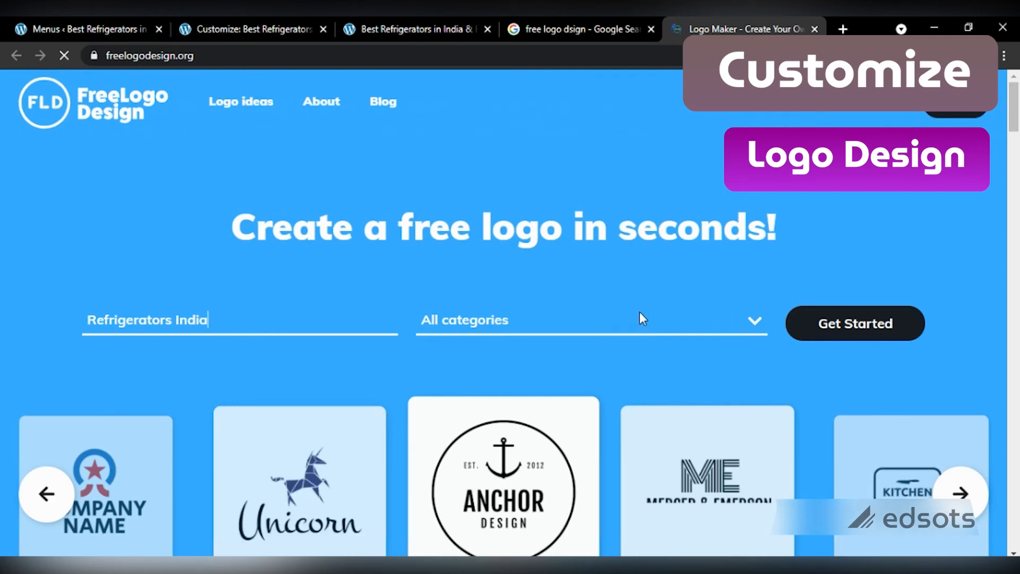
left_click(593, 325)
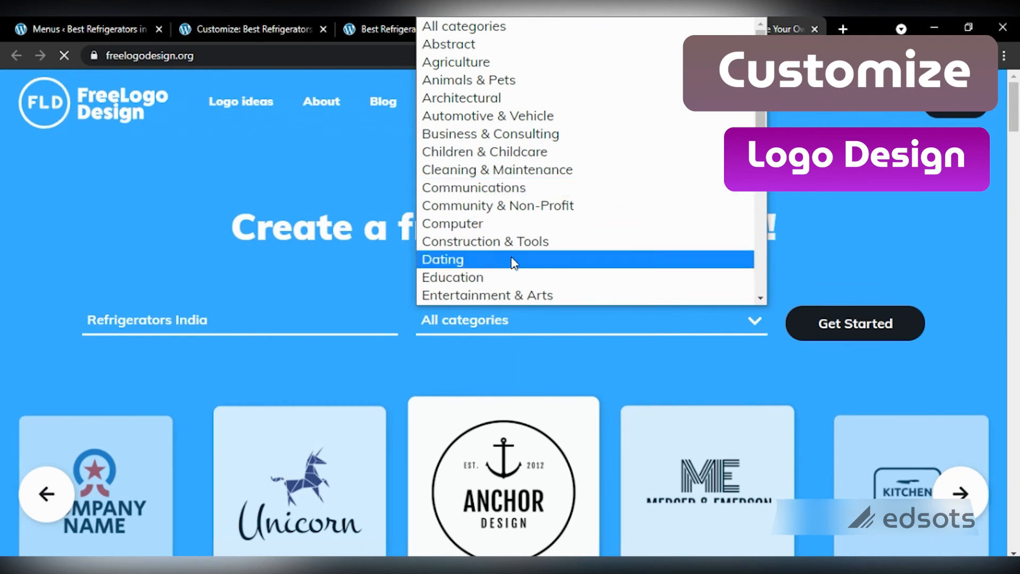
key("t")
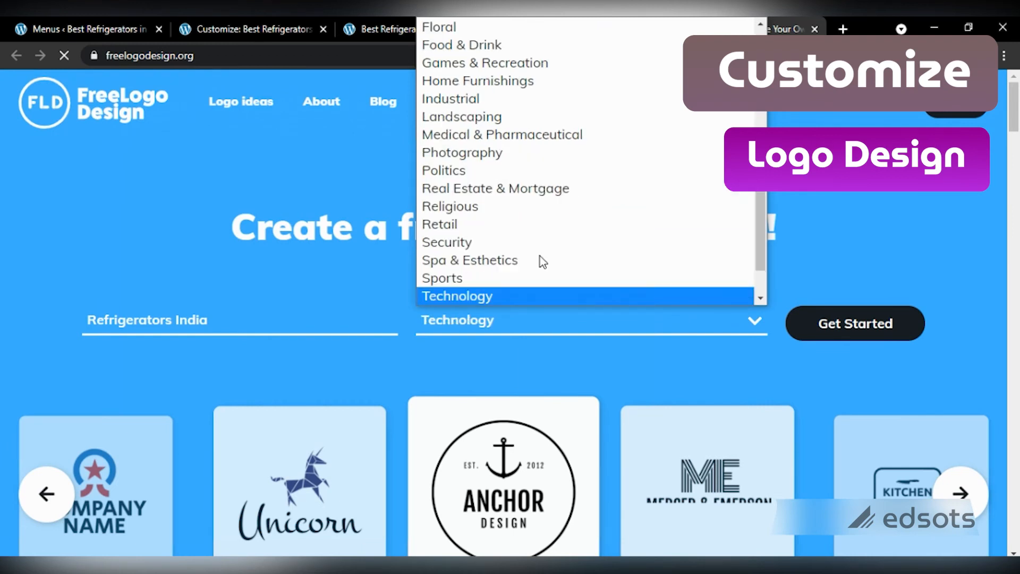
key("Return")
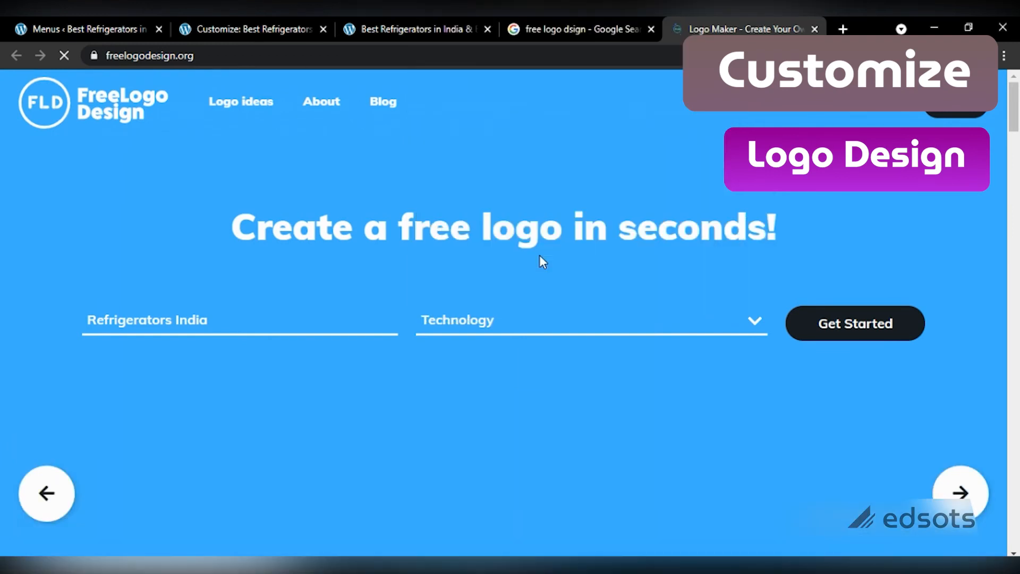
Step: Start the logo maker and pick the orange hexagon compass Refrigerators India template
left_click(865, 330)
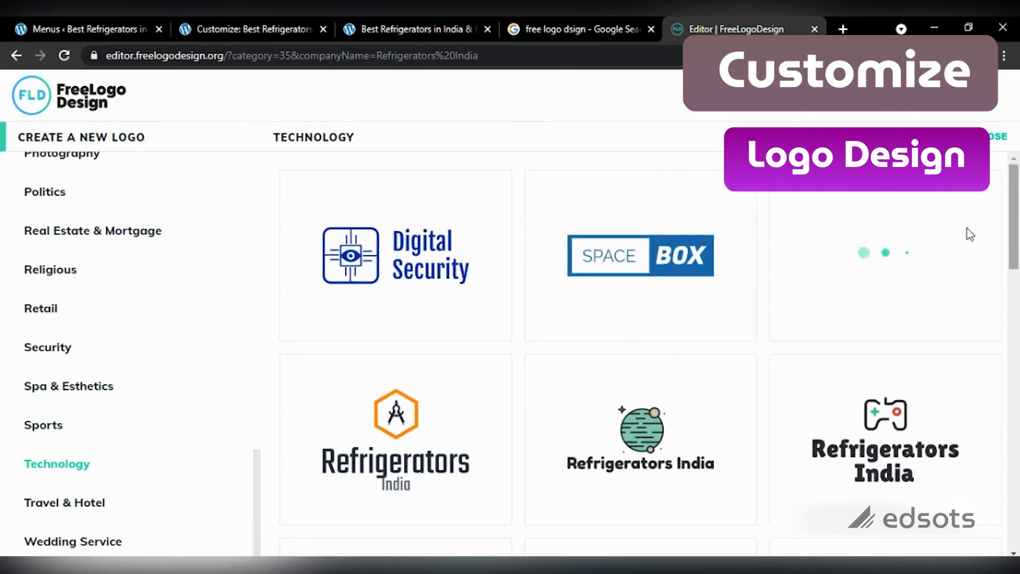
scroll(1016, 242, "down", 2)
mouse_move(1016, 242)
left_mouse_down()
mouse_move(1015, 303)
mouse_move(1012, 210)
mouse_move(1010, 243)
left_mouse_up()
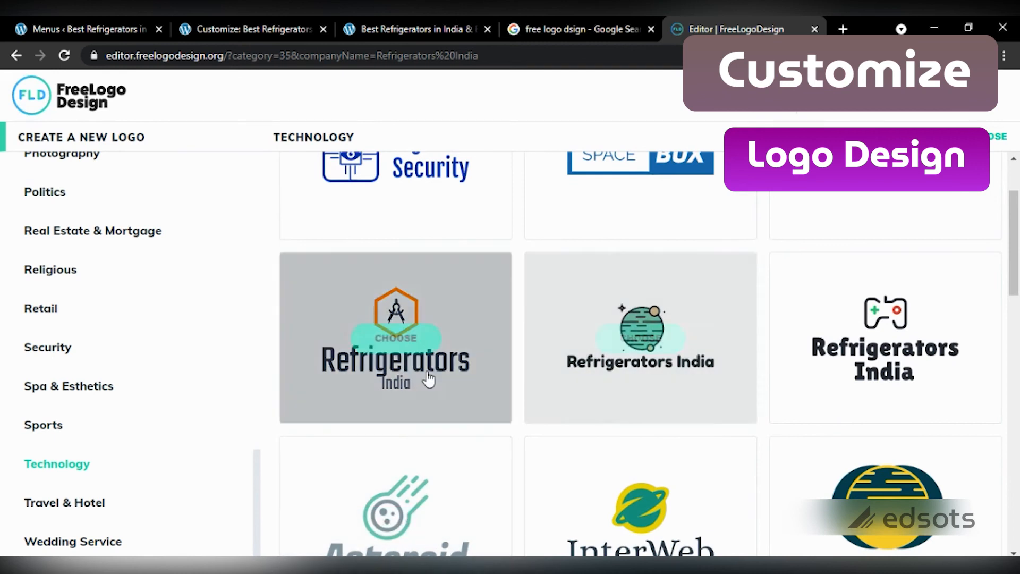
left_click(397, 341)
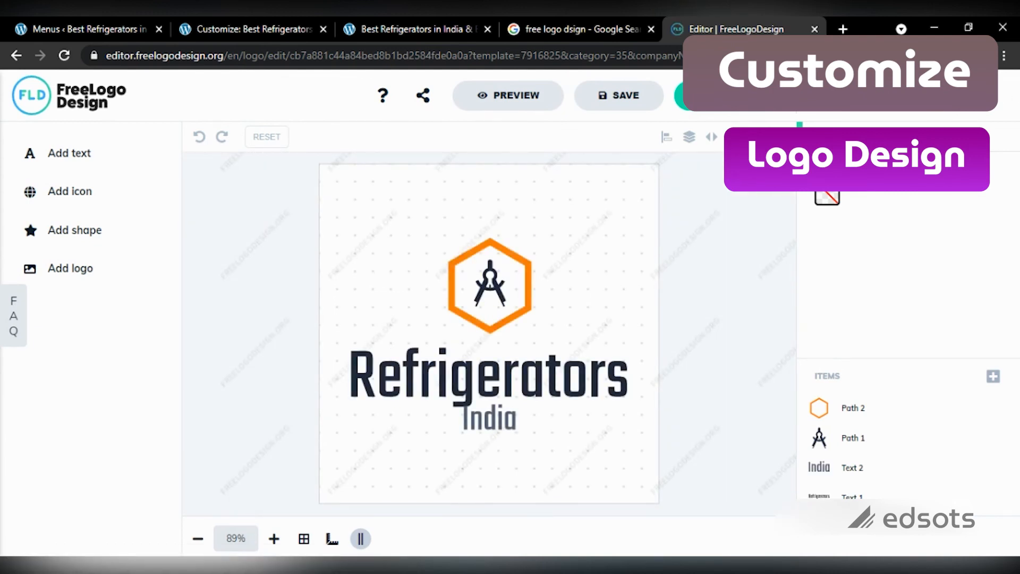
Step: Leave the background colour unchanged and save the finished Refrigerators India logo
left_click(829, 199)
left_click(827, 198)
left_click(695, 113)
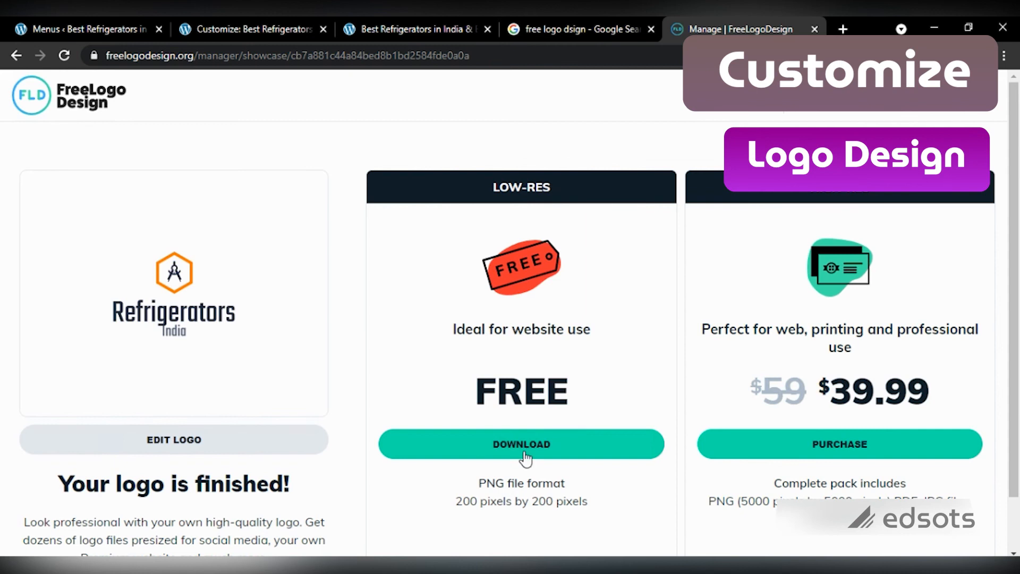
Step: Request the free logo download, entering your first name, last name and e-mail, then dismiss the confirmation
left_click(507, 447)
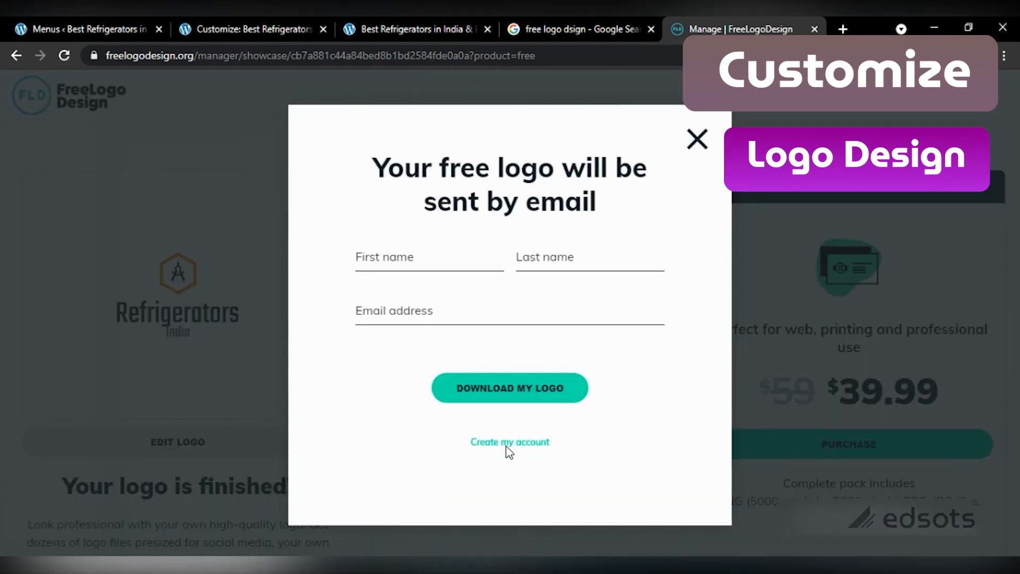
left_click(399, 263)
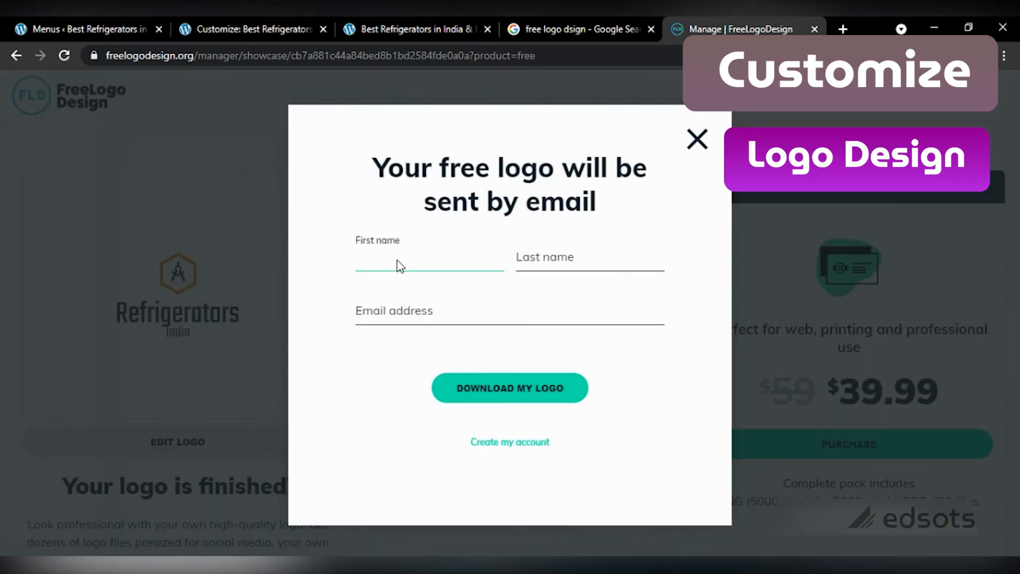
left_click(556, 260)
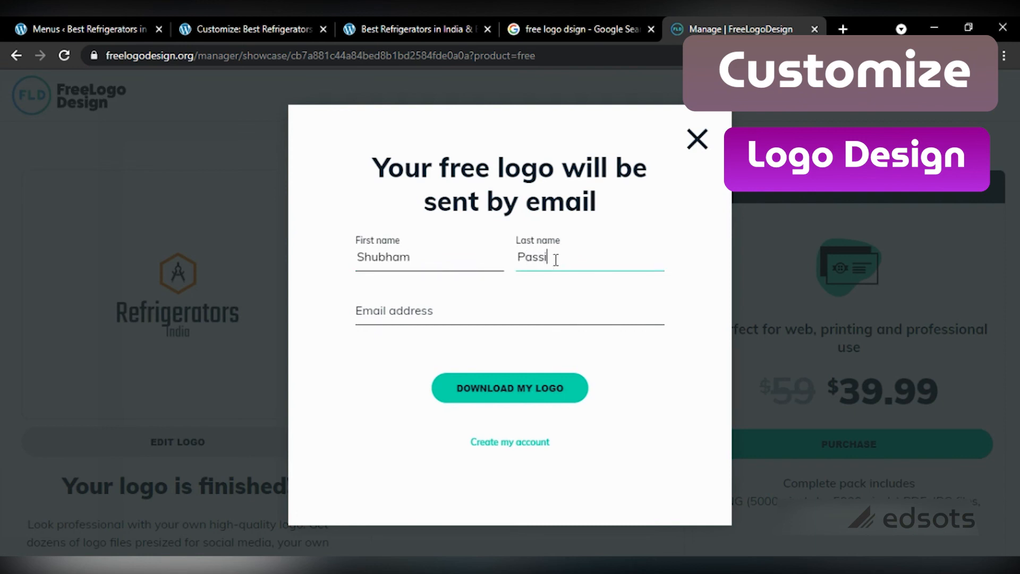
left_click(404, 321)
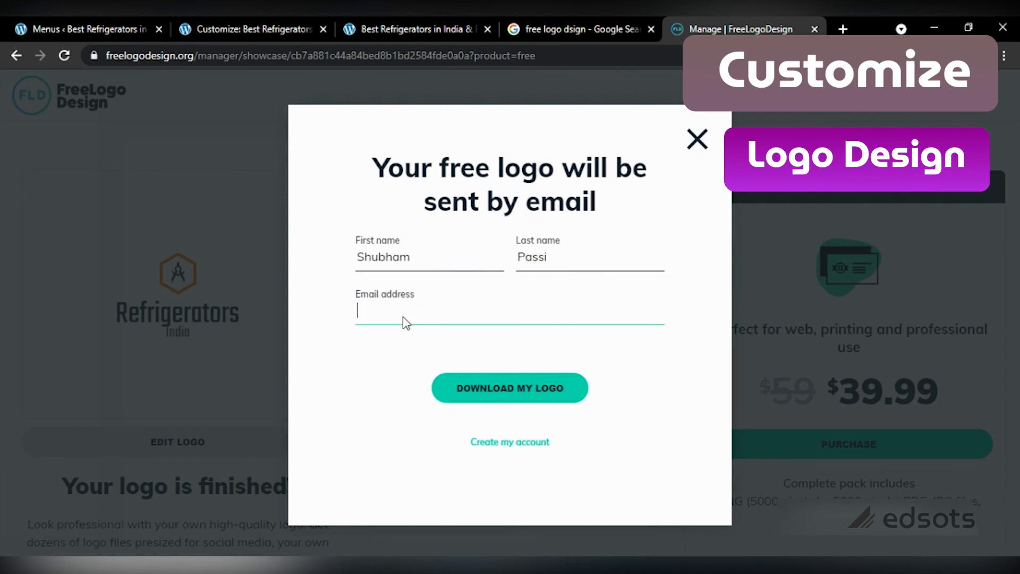
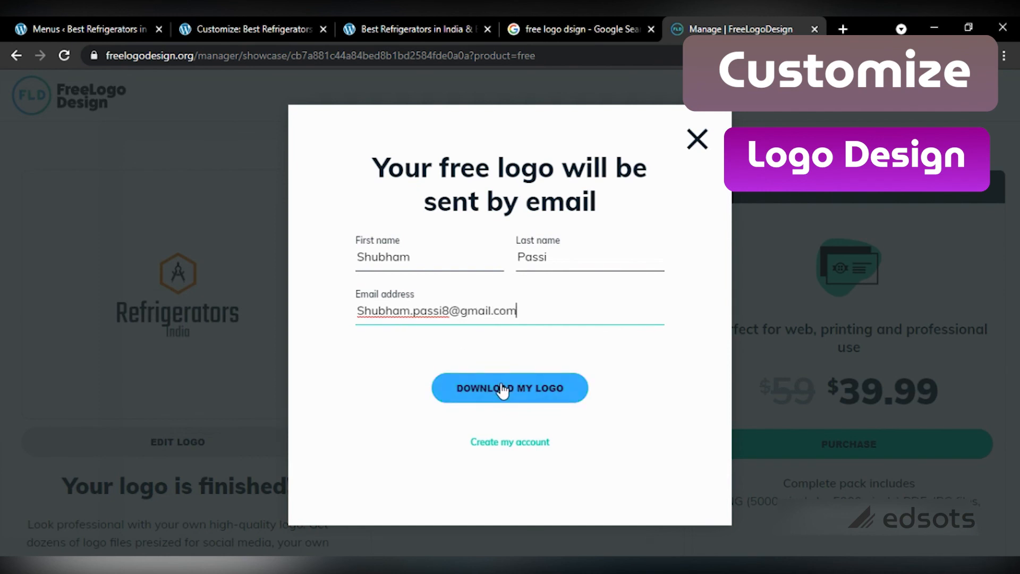
left_click(503, 387)
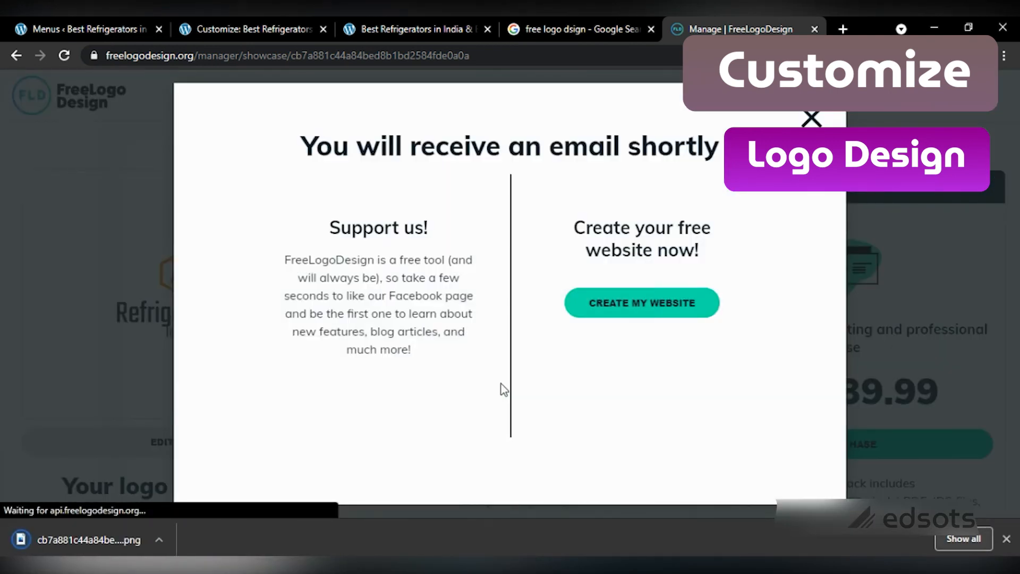
left_click(811, 119)
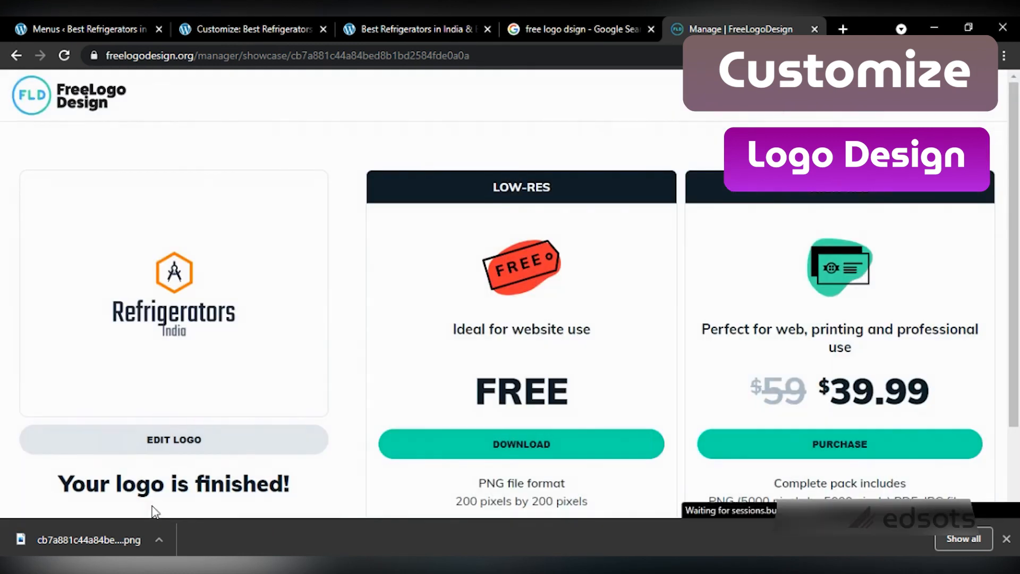
Step: Rename the downloaded logo PNG in Downloads to 'Refrigerators India' and minimize File Explorer
left_click(159, 542)
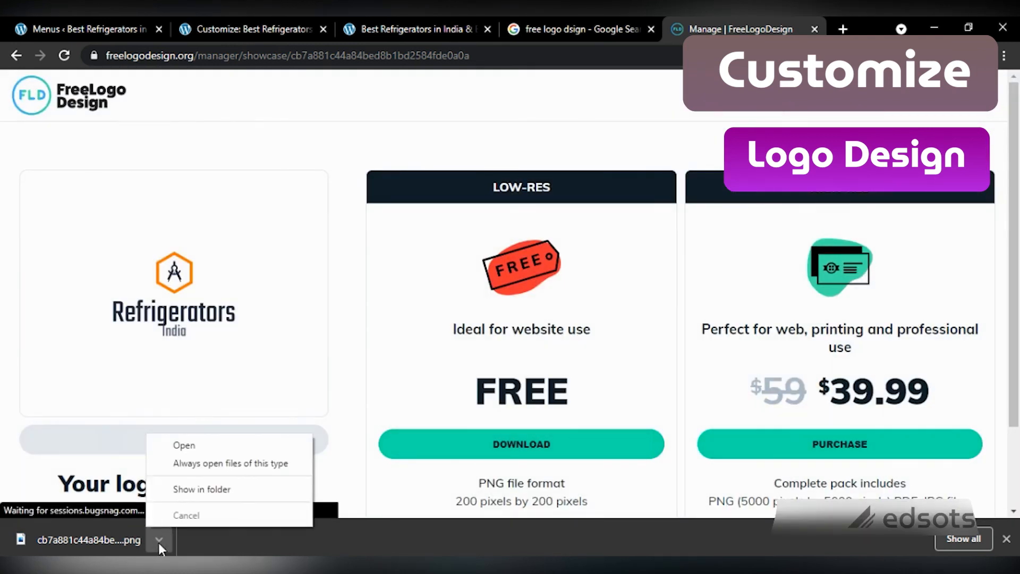
left_click(205, 489)
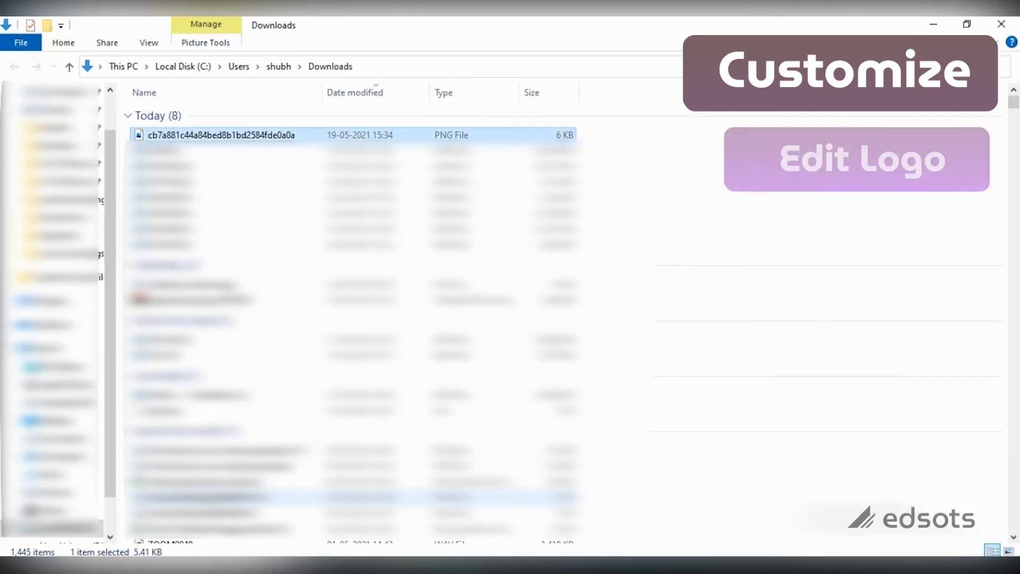
left_click(215, 135)
key("BackSpace")
type("Refrigerators Idi")
key("BackSpace")
key("BackSpace")
type("ndia")
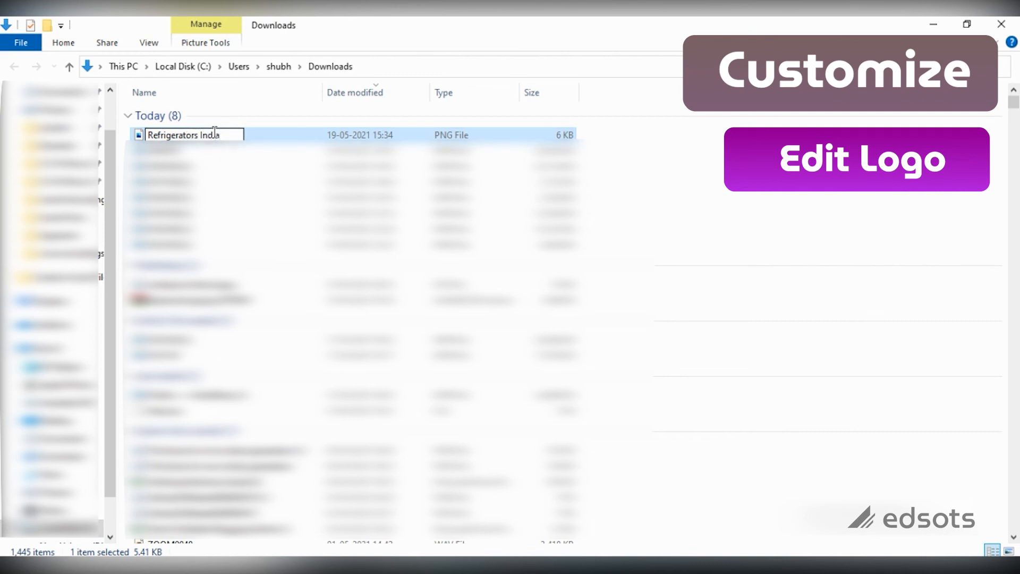
key("Return")
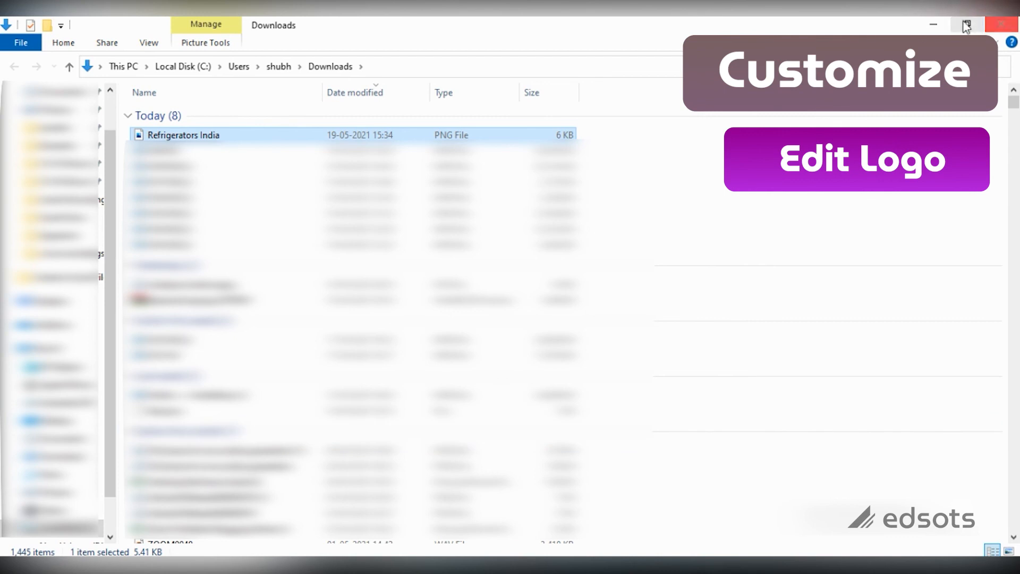
left_click(934, 24)
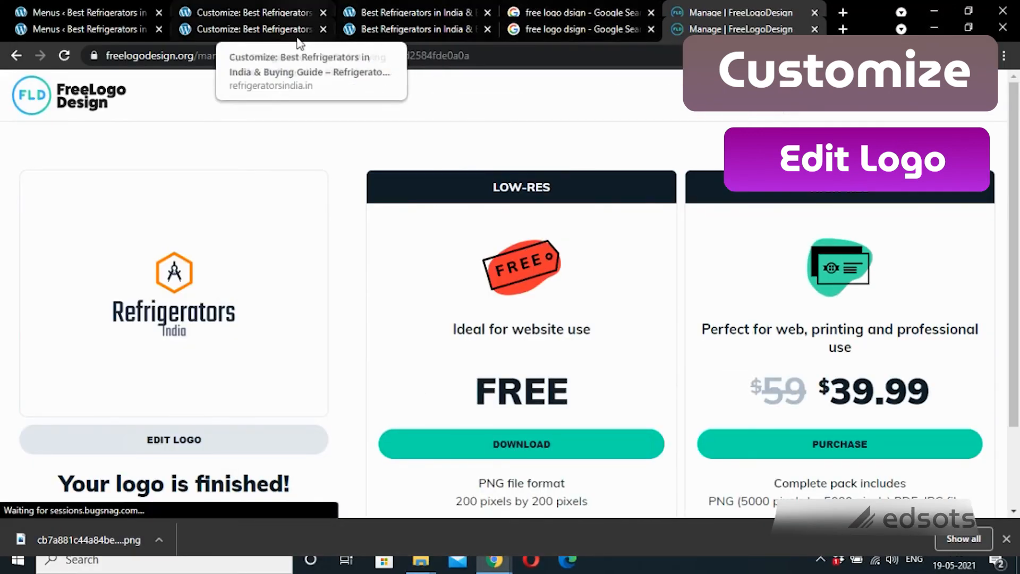
Step: Upload 'Refrigerators India' from Downloads in the Customizer and select it as the site logo
left_click(51, 21)
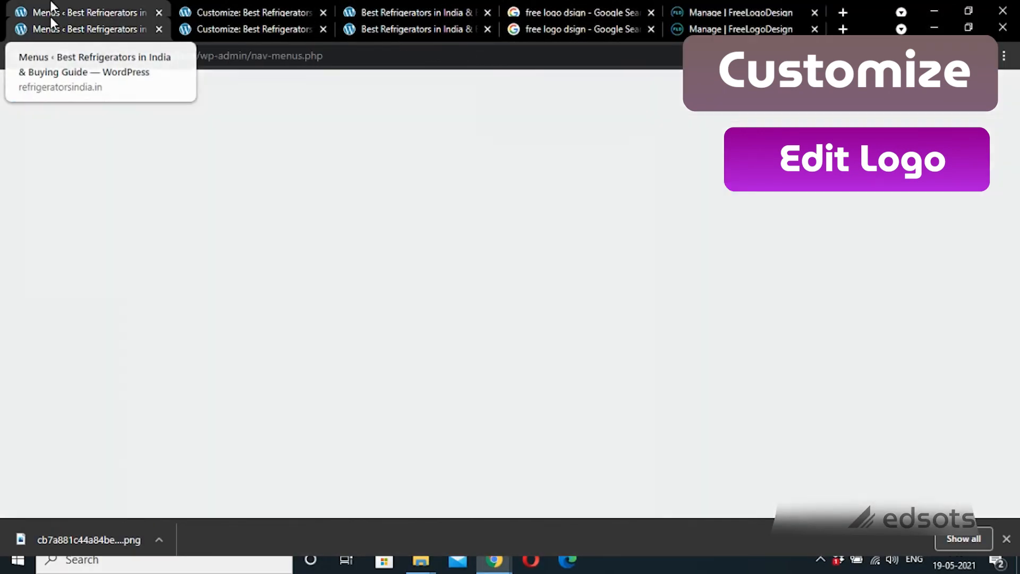
left_click(255, 21)
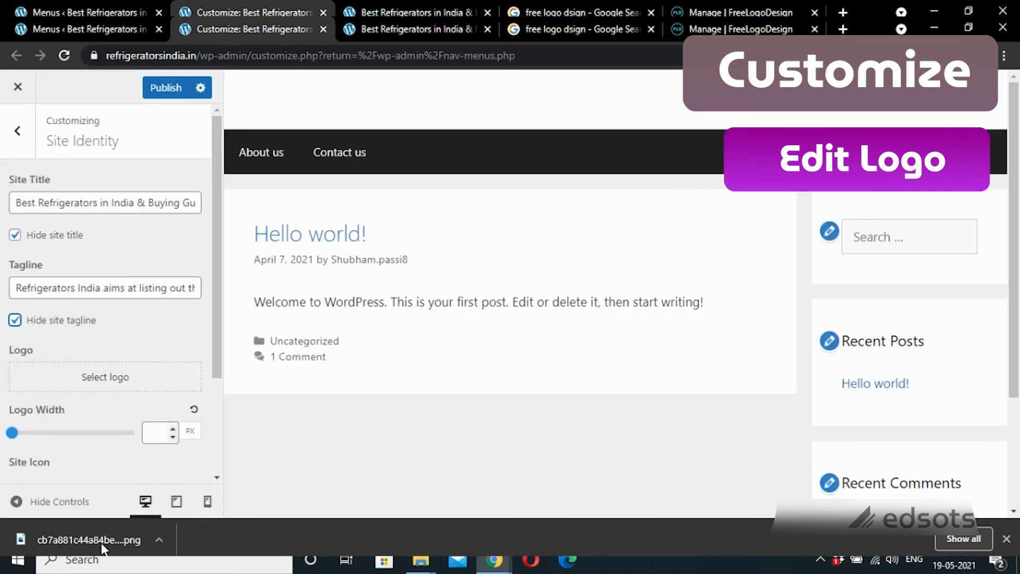
left_click(97, 379)
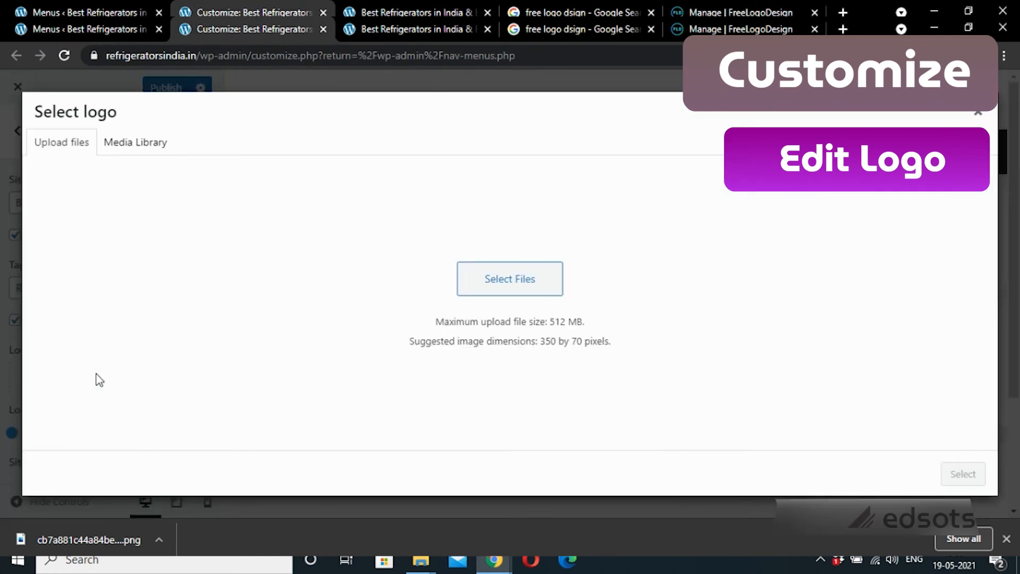
left_click(533, 329)
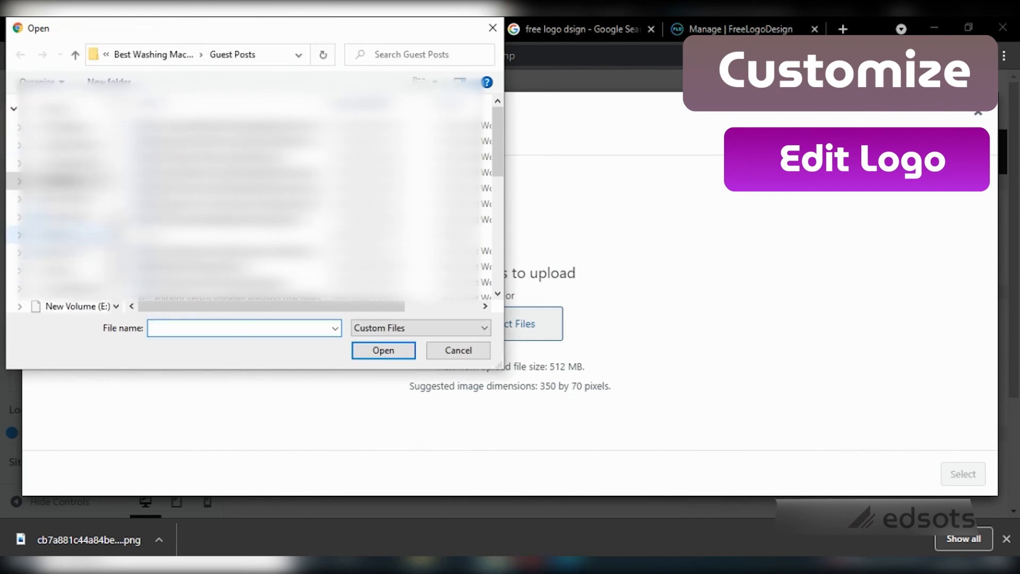
left_click(69, 218)
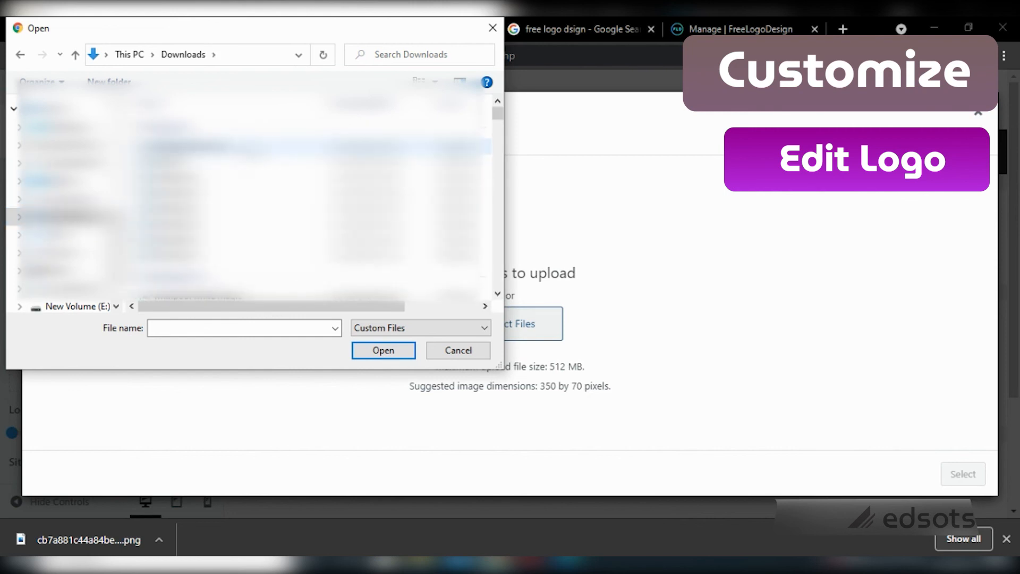
left_click(186, 147)
left_click(393, 357)
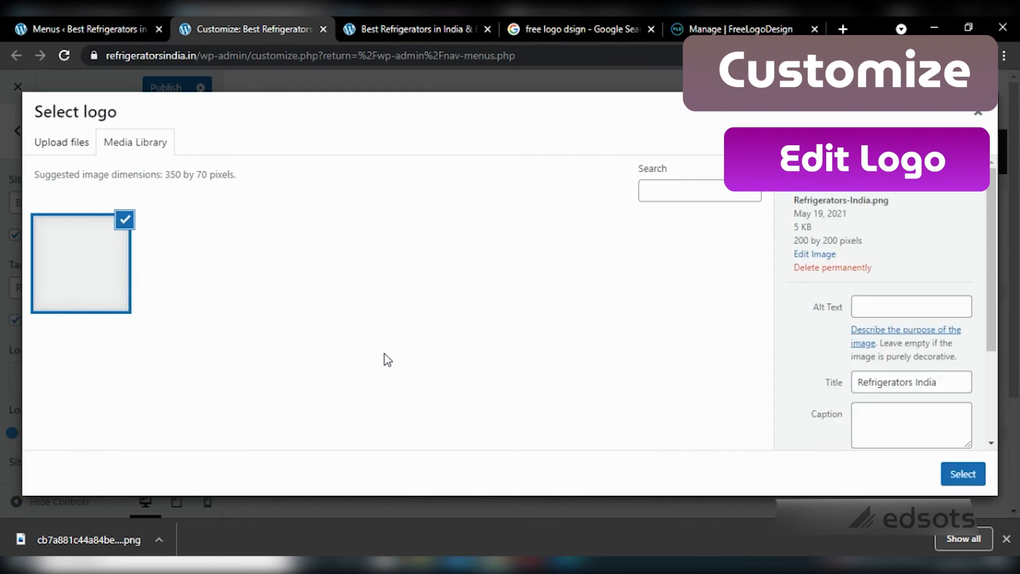
left_click(961, 476)
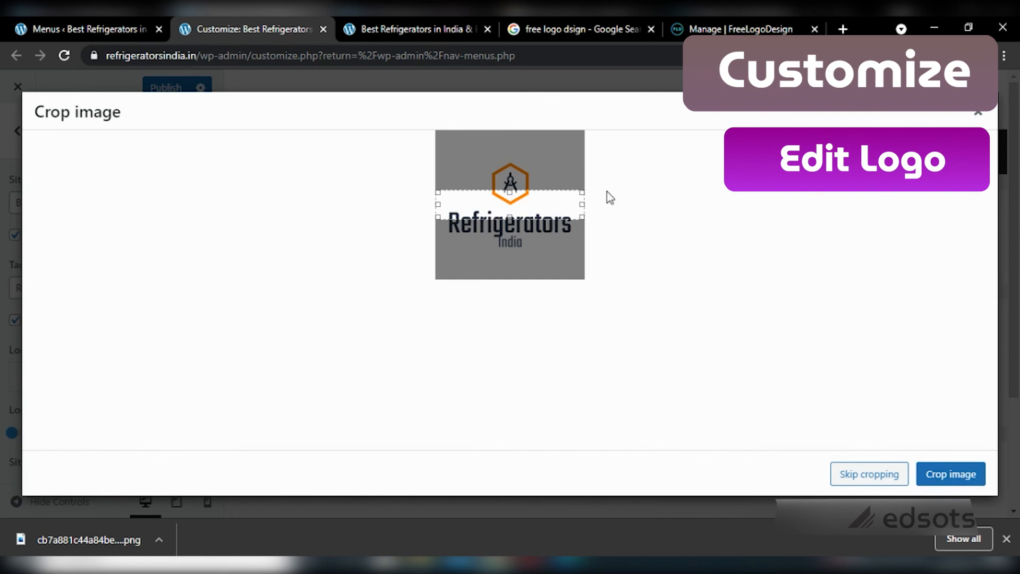
Step: Crop the logo to enclose the hexagon icon and the 'Refrigerators India' lettering
left_click_drag(583, 217, 574, 263)
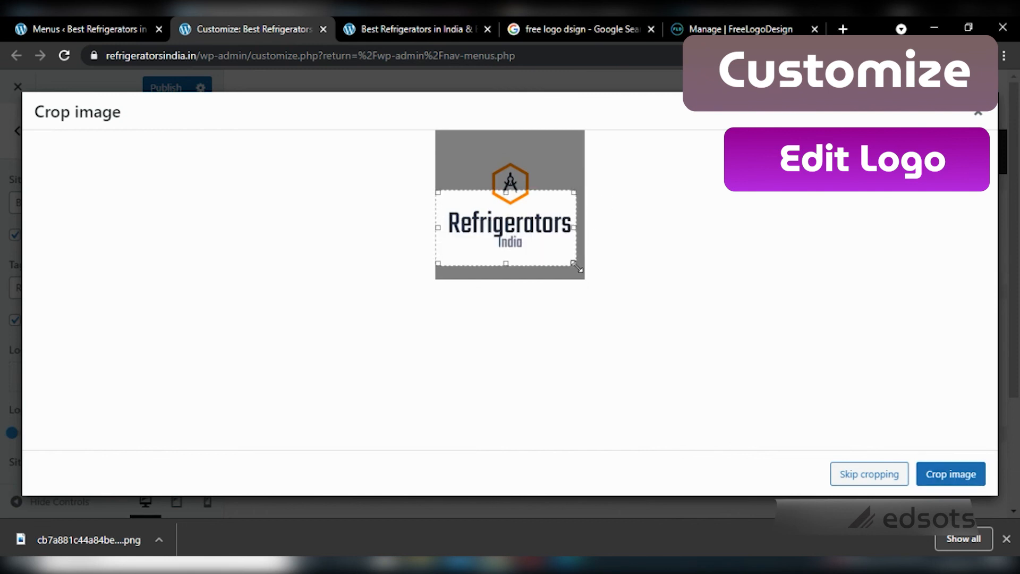
left_click_drag(573, 190, 582, 148)
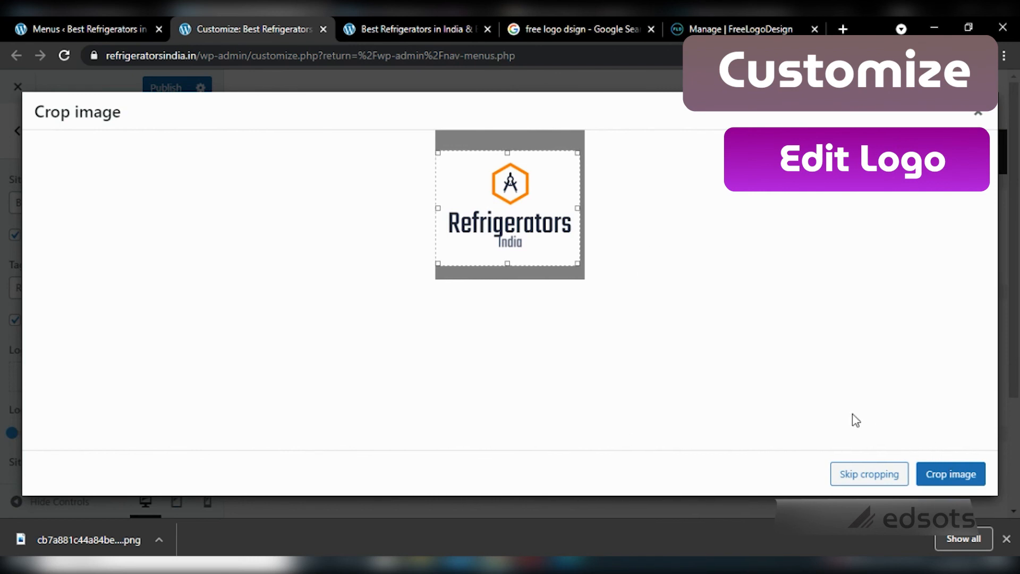
left_click(928, 475)
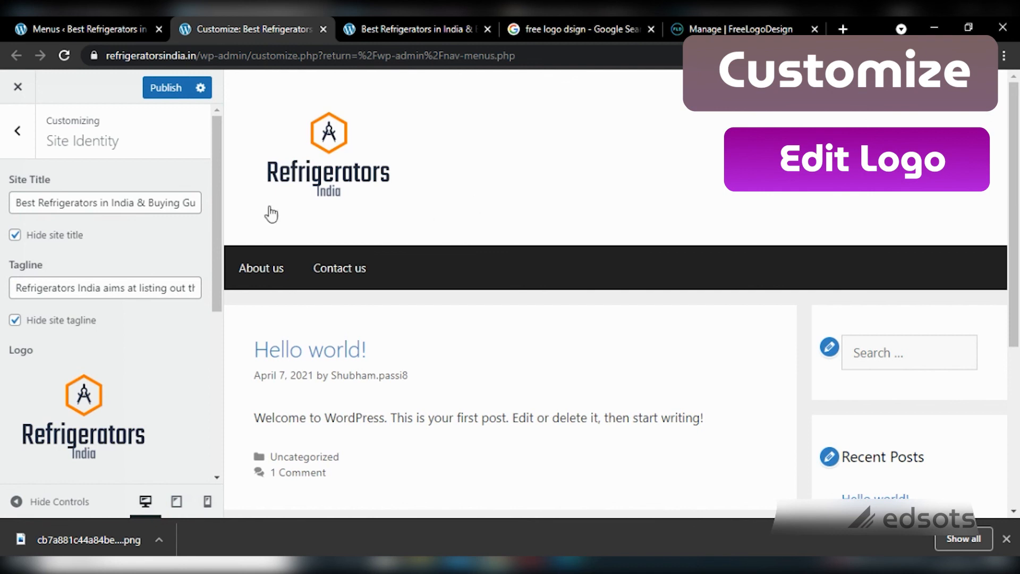
Step: Set the Site Identity Logo Width slider to 150 px
left_click_drag(220, 211, 198, 339)
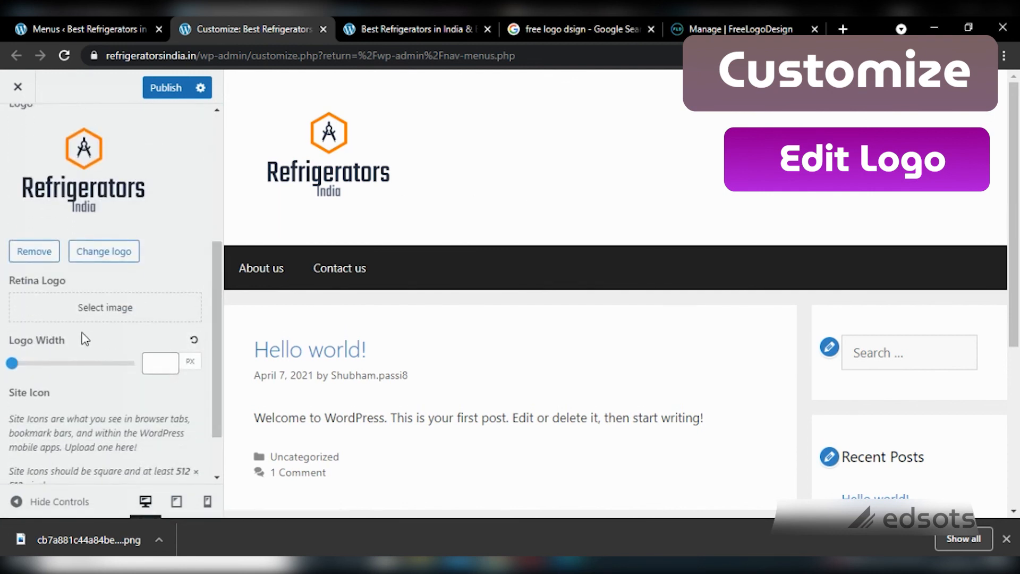
left_click_drag(12, 364, 33, 380)
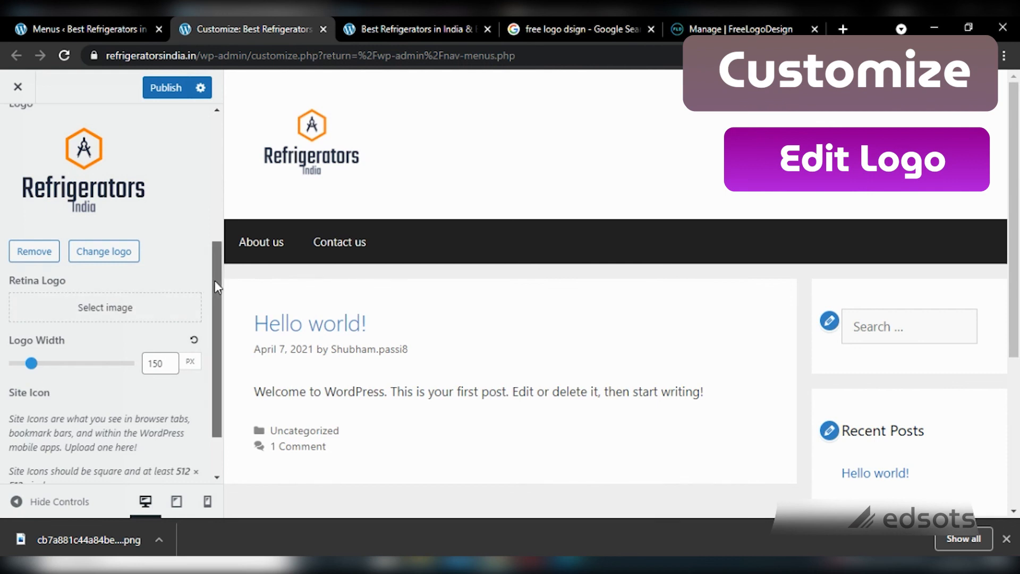
left_click_drag(215, 279, 212, 334)
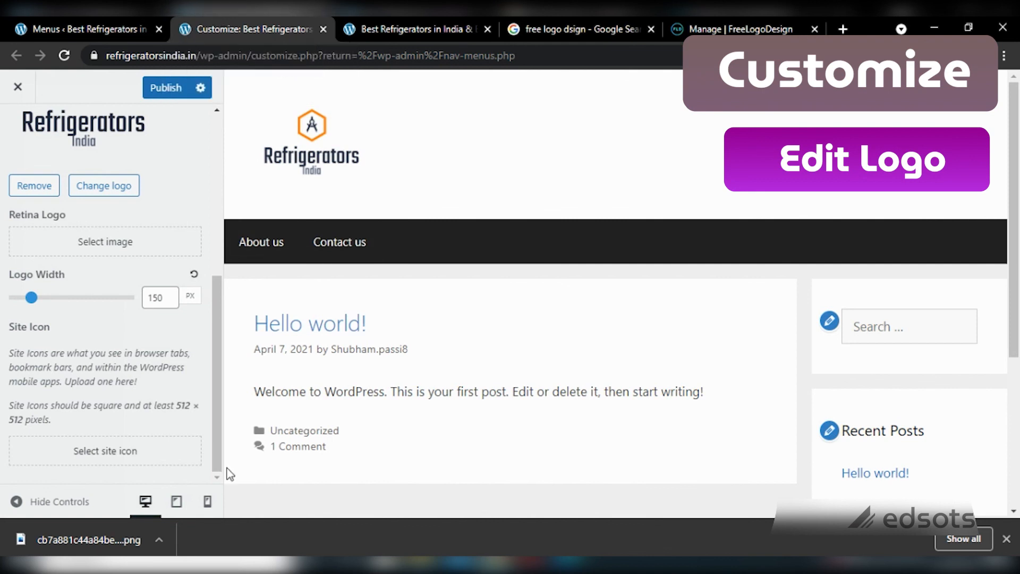
Step: Check the header in tablet and phone previews, then return to desktop preview
left_click(177, 509)
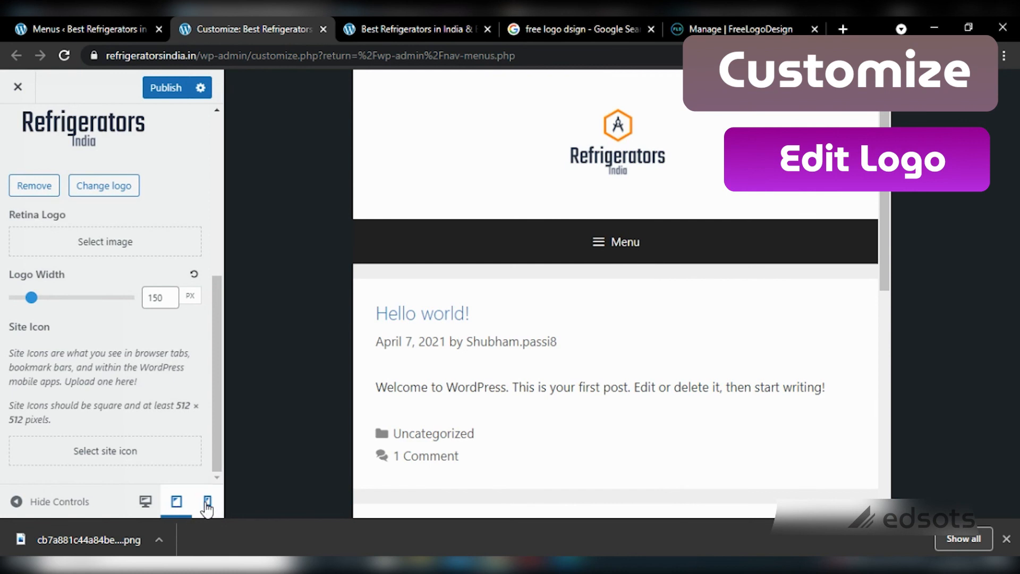
left_click(207, 502)
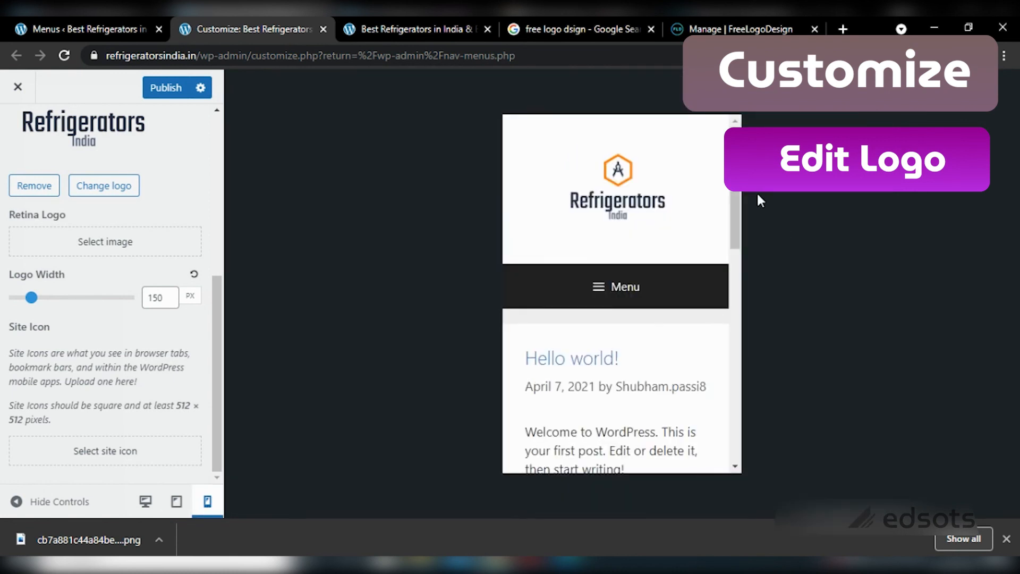
scroll(702, 360, "down", 5)
scroll(703, 319, "up", 5)
left_click(146, 501)
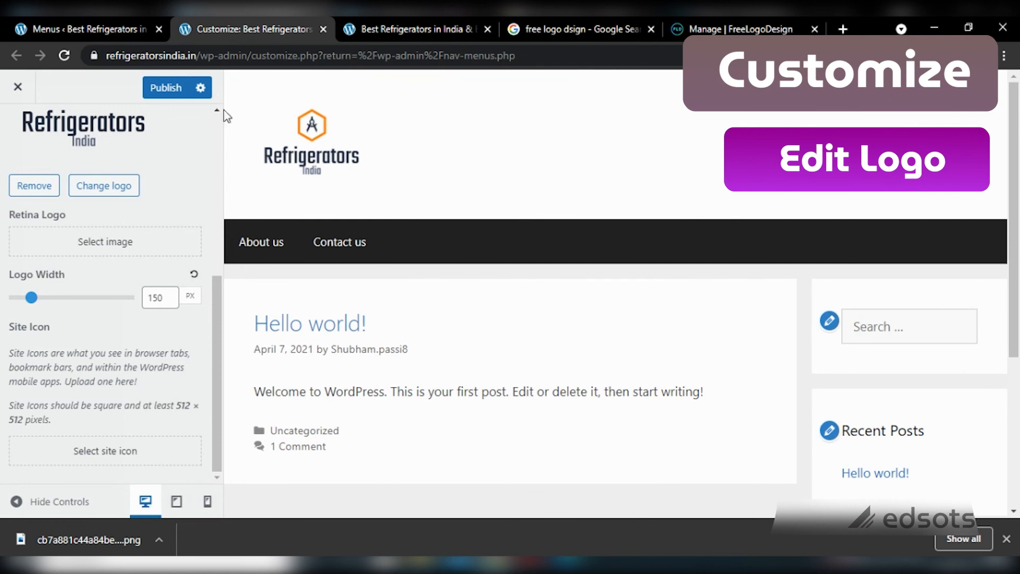
Step: Publish the logo changes and return to the main Customizer sections
left_click_drag(221, 336, 202, 146)
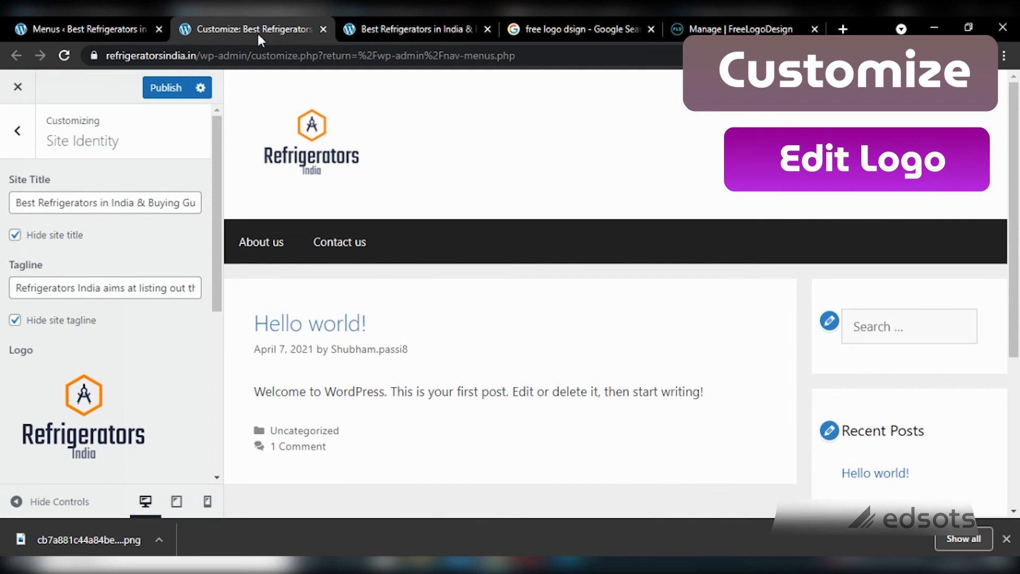
left_click(162, 93)
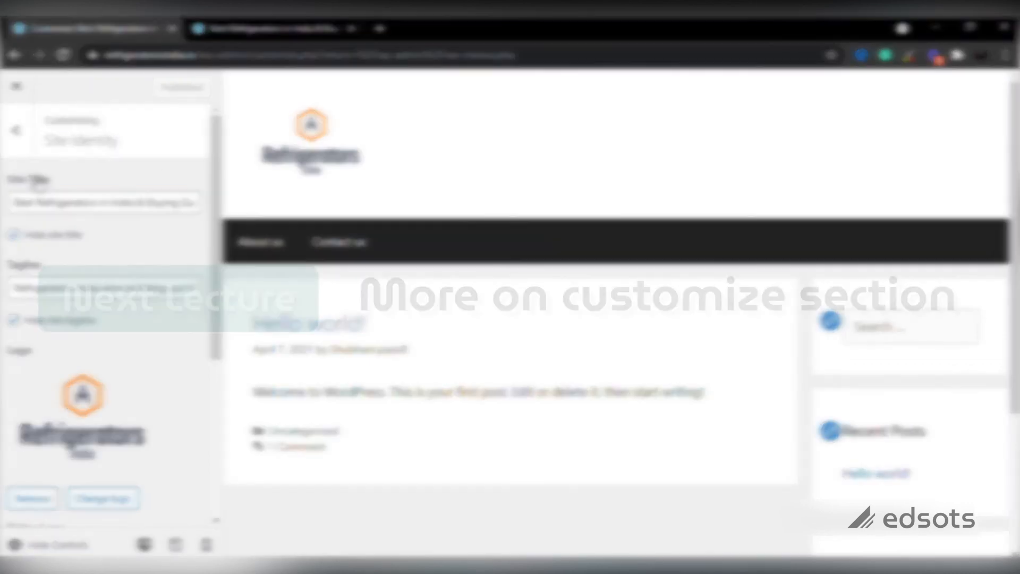
left_click(16, 131)
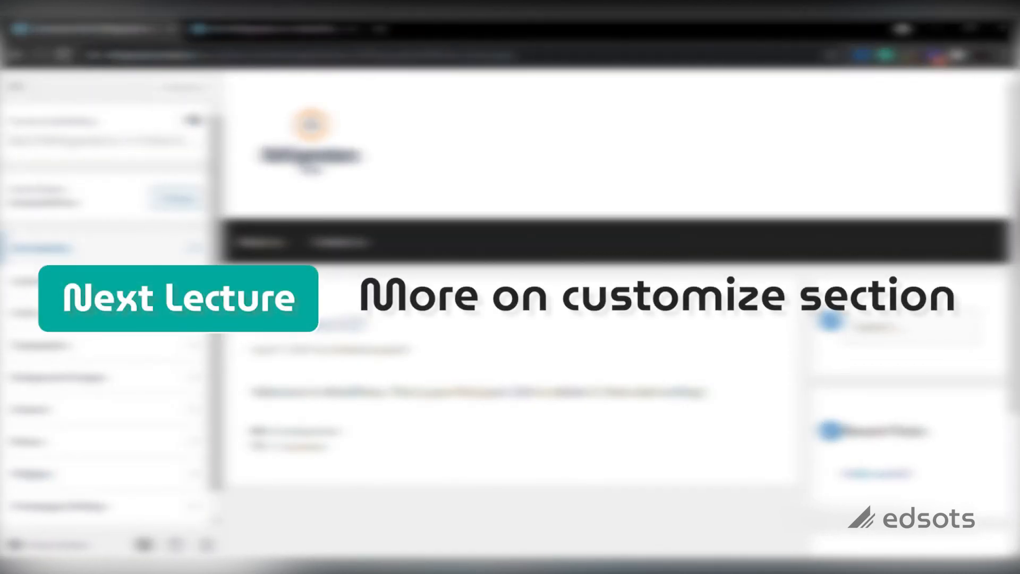